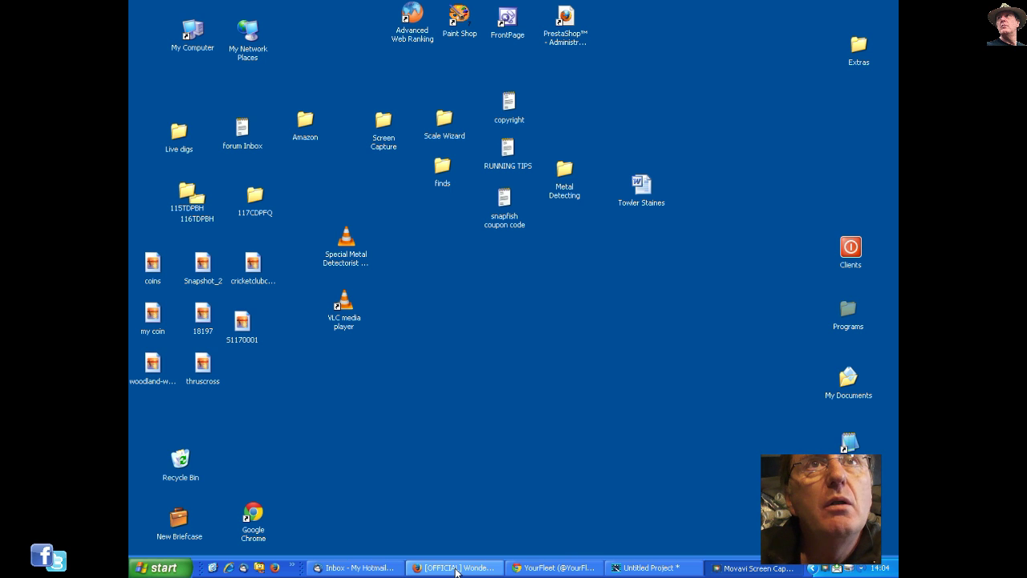
Step: Restore the Firefox window showing the Wondershare Video Editor for Windows product page
{"action": "left_click", "coordinate": [454, 562]}
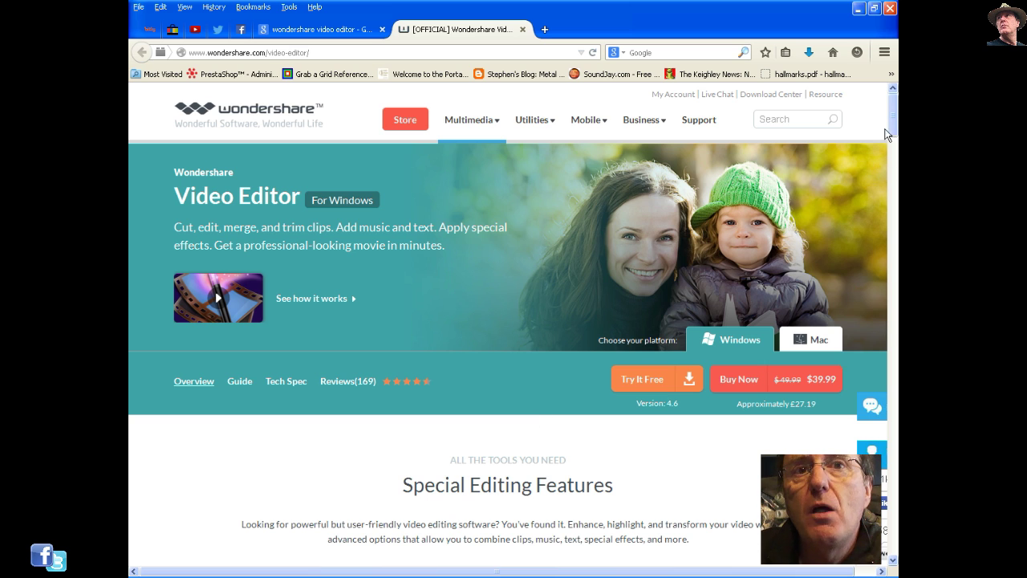
{"action": "key", "text": "super"}
{"action": "mouse_move", "coordinate": [244, 391]}
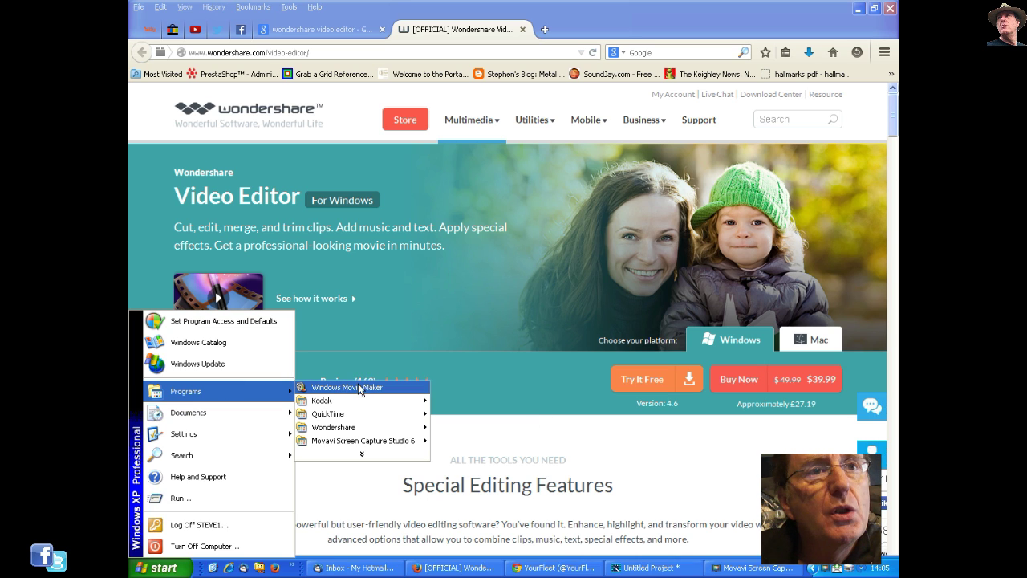
{"action": "left_click", "coordinate": [752, 467]}
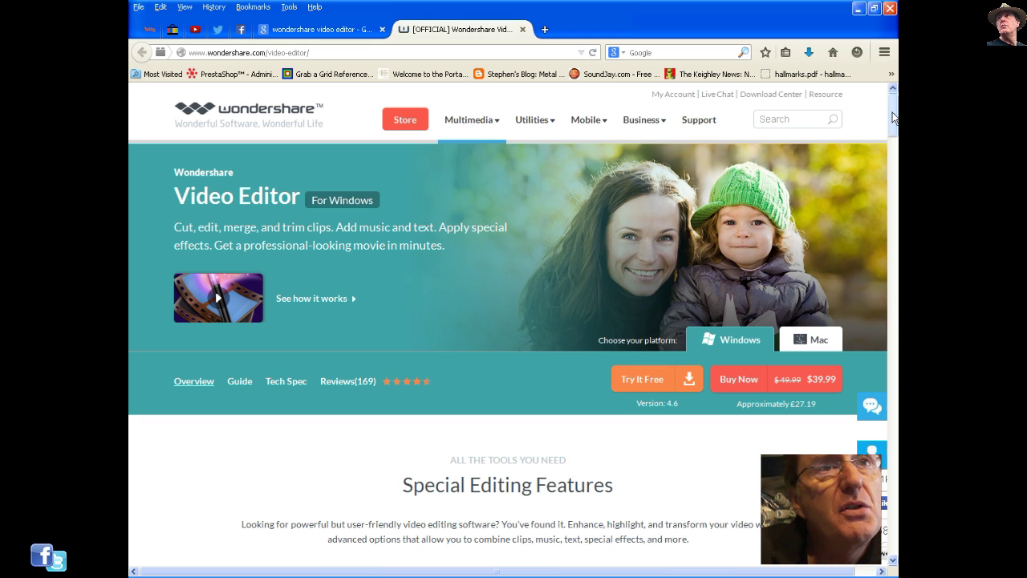
{"action": "left_click_drag", "start_coordinate": [893, 117], "coordinate": [894, 144]}
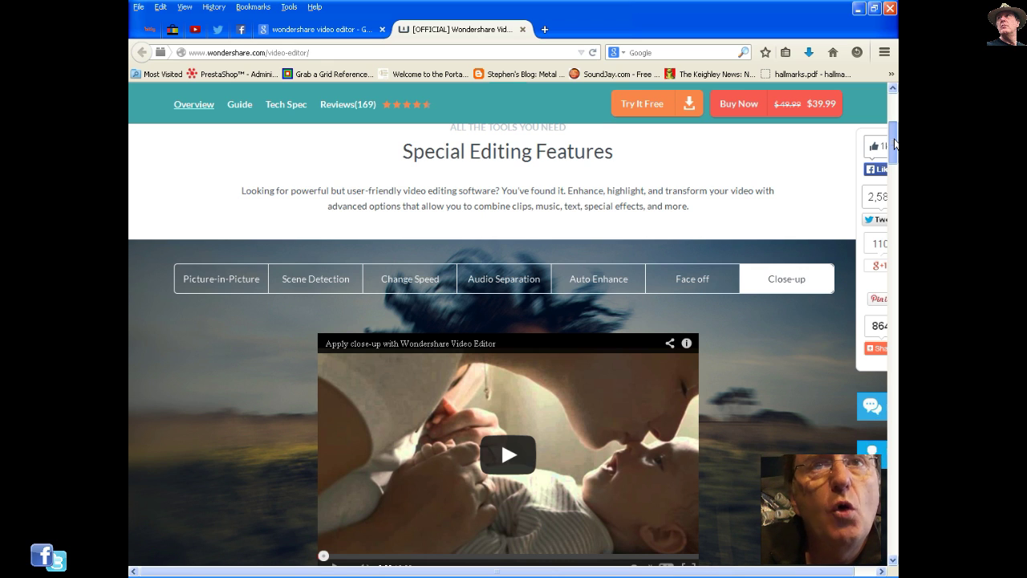
{"action": "left_click_drag", "start_coordinate": [894, 141], "coordinate": [894, 223]}
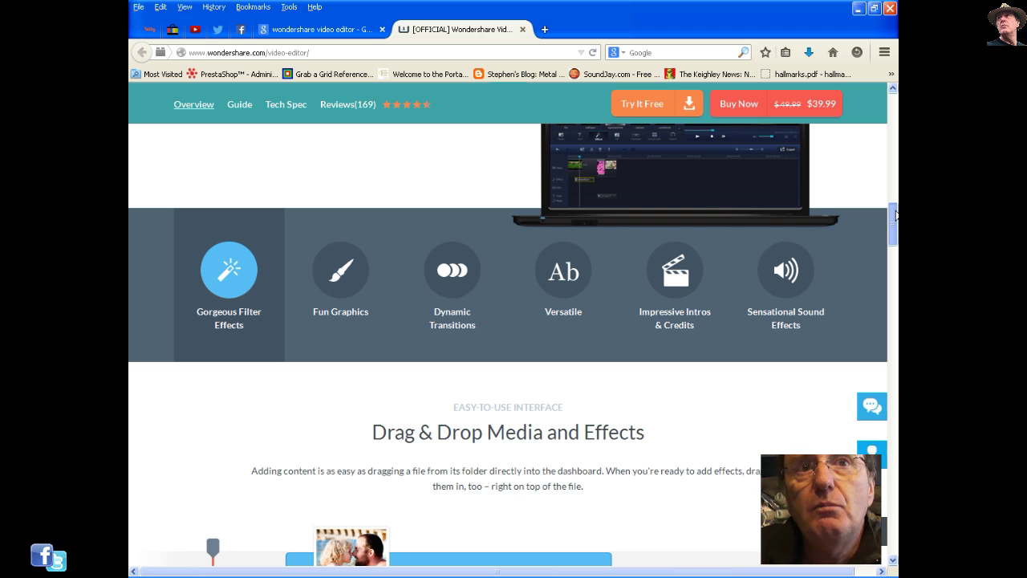
{"action": "left_click_drag", "start_coordinate": [896, 215], "coordinate": [896, 313]}
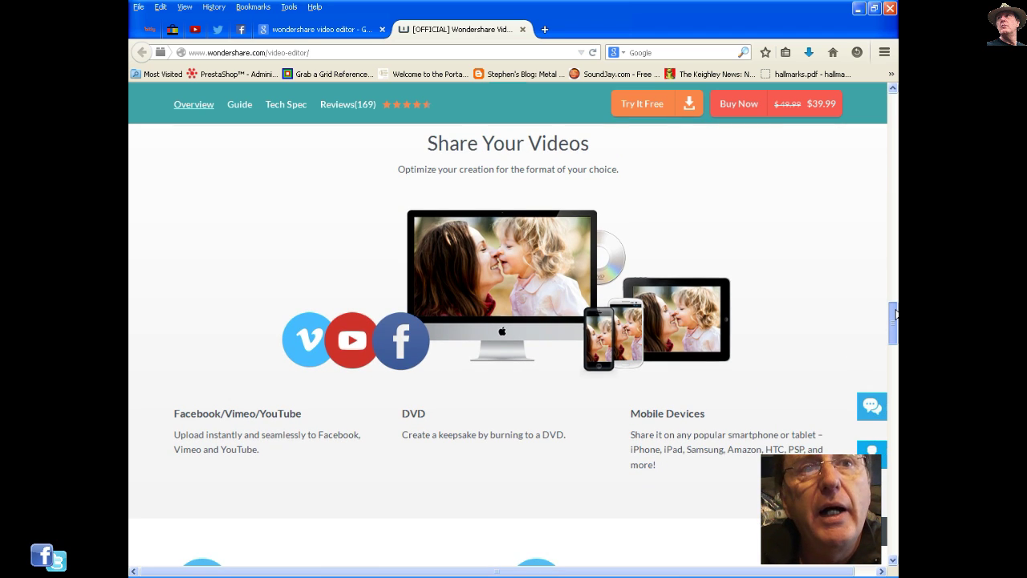
{"action": "left_click_drag", "start_coordinate": [896, 313], "coordinate": [896, 95]}
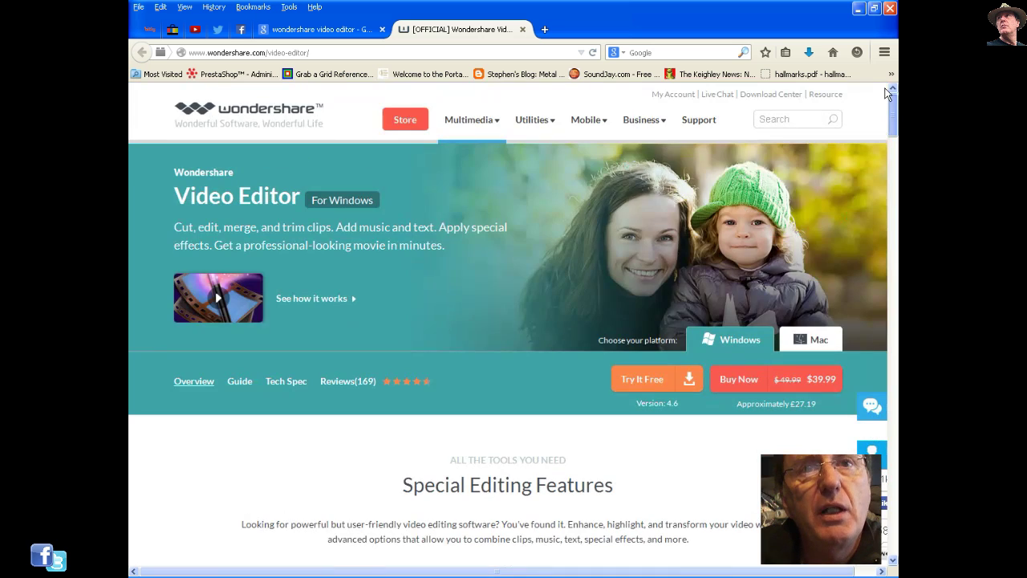
{"action": "left_click", "coordinate": [857, 8]}
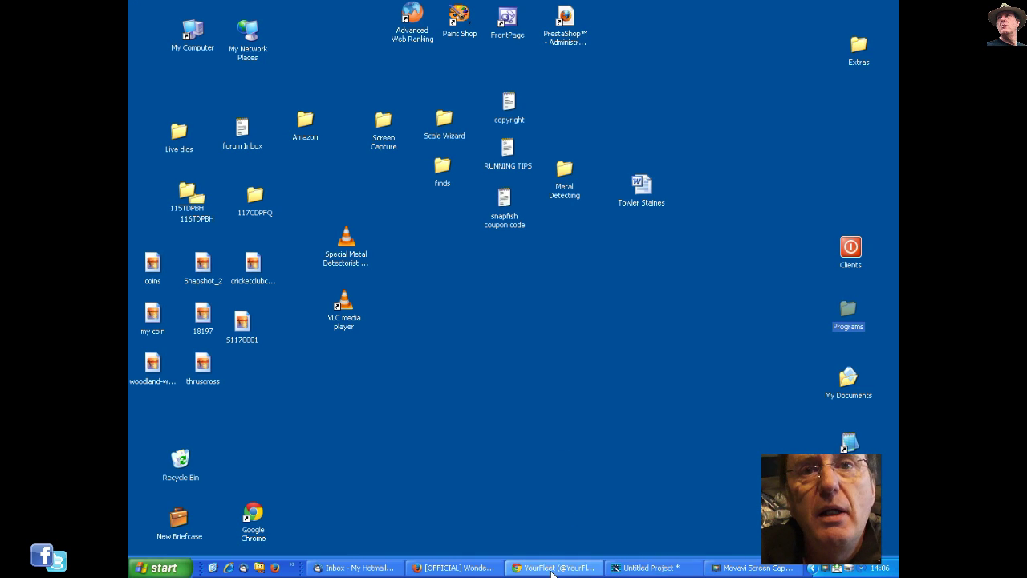
Step: Bring back the Wondershare Video Editor untitled project window from the taskbar
{"action": "left_click", "coordinate": [642, 569]}
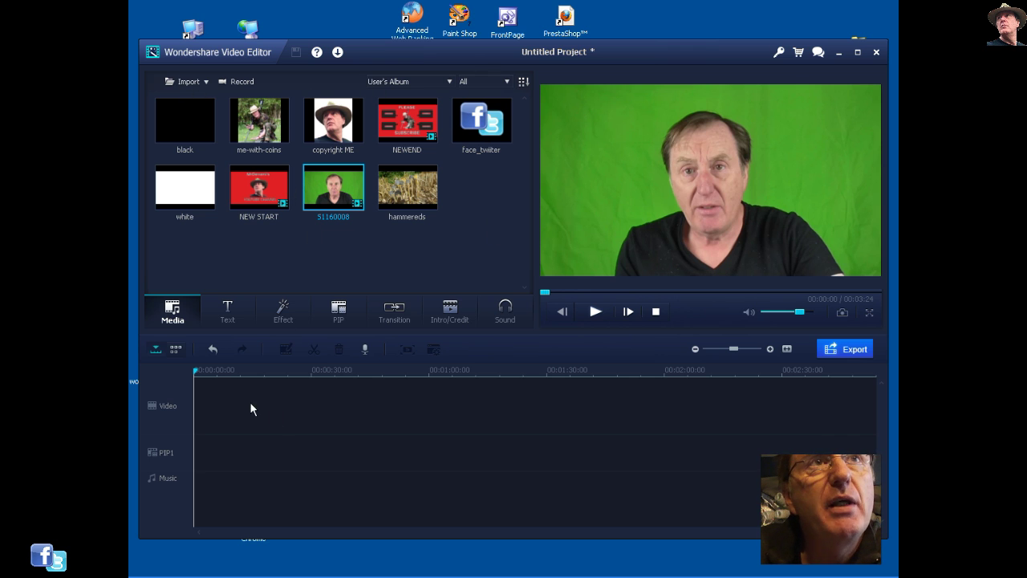
Step: Preview the green-screen clip 51160008, then pause and rewind it to the start
{"action": "left_click", "coordinate": [223, 399]}
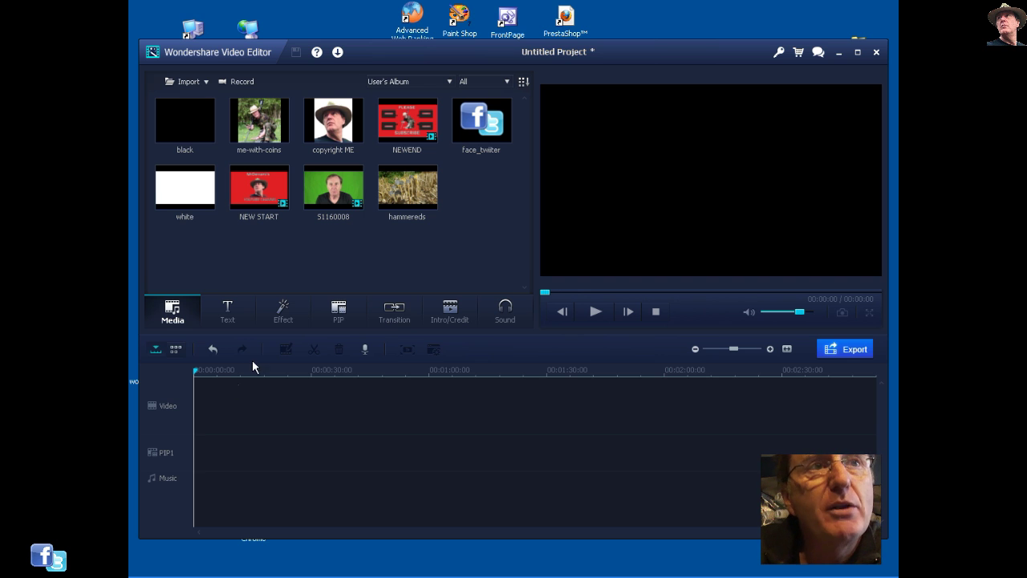
{"action": "left_click", "coordinate": [338, 199]}
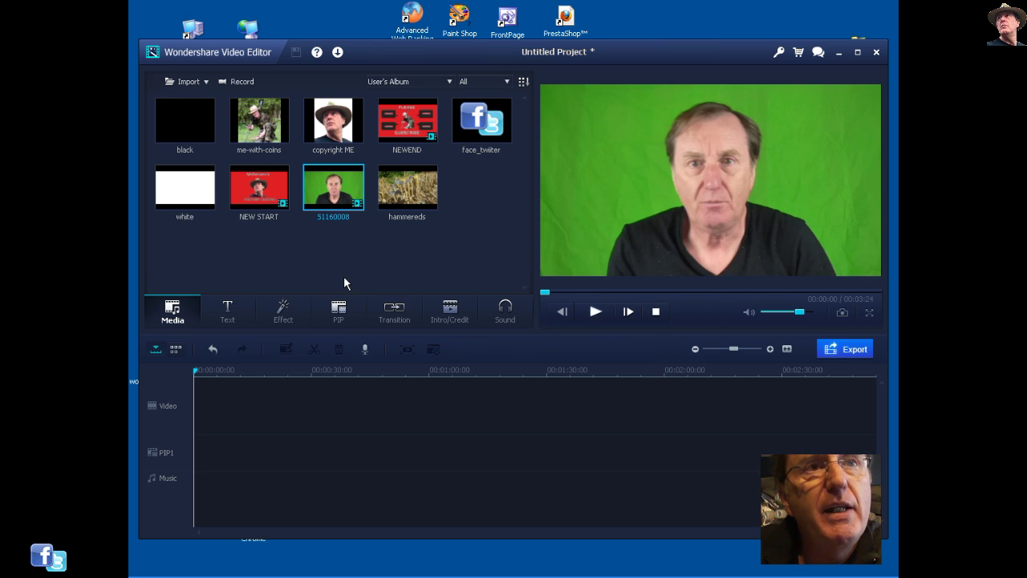
{"action": "left_click", "coordinate": [596, 311]}
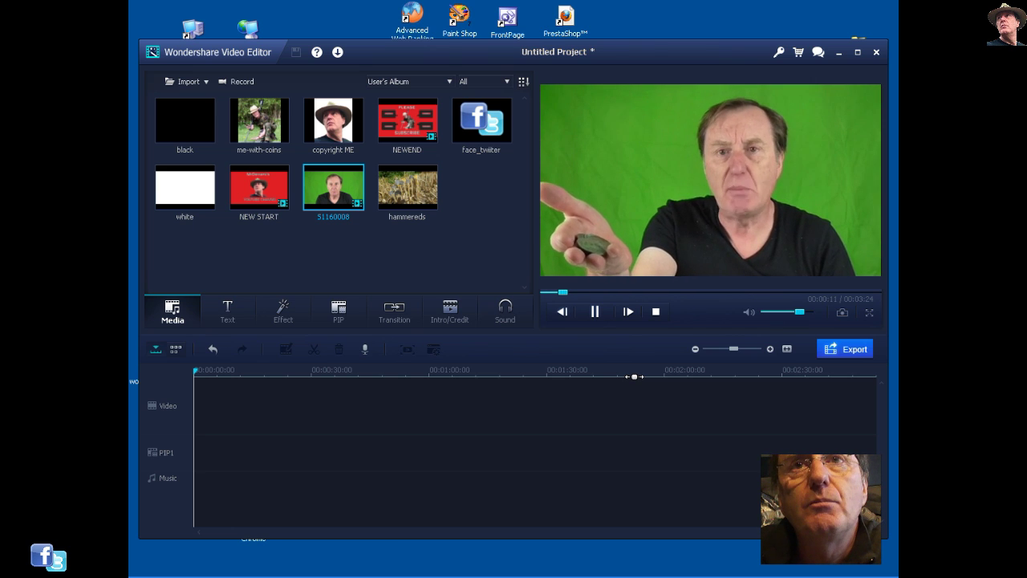
{"action": "left_click", "coordinate": [595, 312]}
{"action": "left_click_drag", "start_coordinate": [566, 297], "coordinate": [518, 298]}
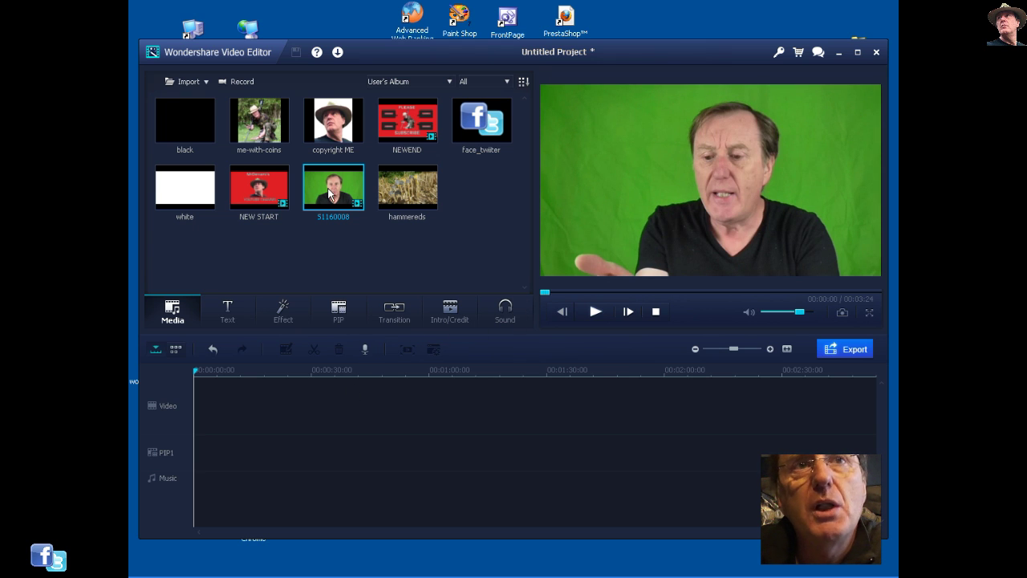
Step: Put clip 51160008 on the PIP1 track and the hammereds image on the Video track
{"action": "left_click_drag", "start_coordinate": [329, 195], "coordinate": [211, 473]}
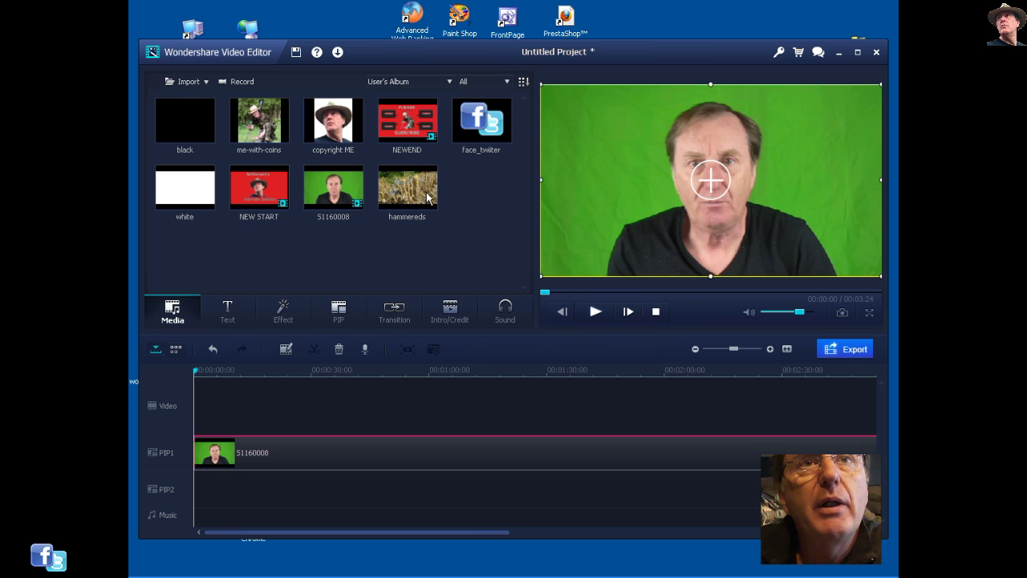
{"action": "left_click_drag", "start_coordinate": [427, 197], "coordinate": [312, 411]}
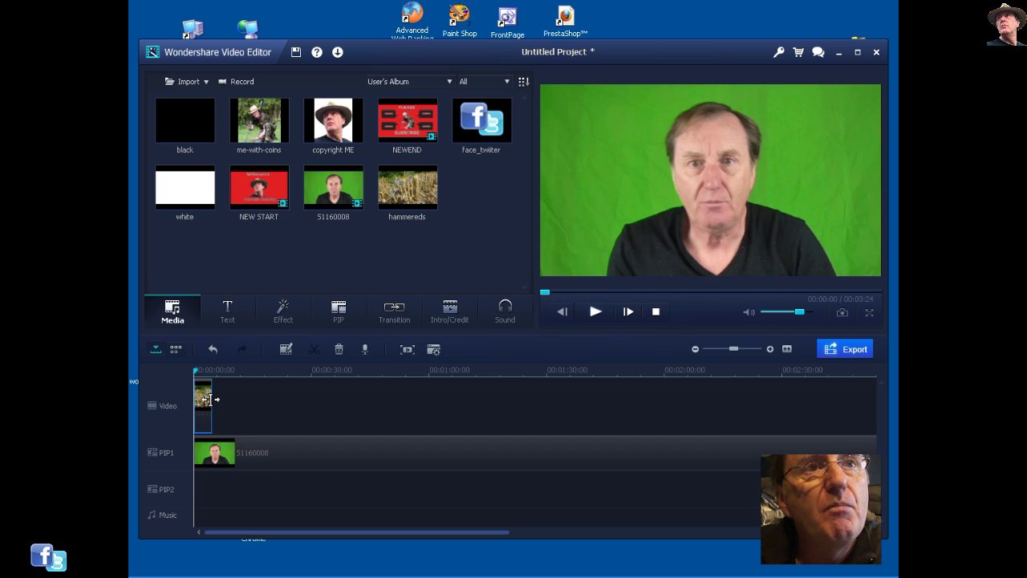
Step: Stretch the hammereds clip to the green-screen clip's full 3:24 length
{"action": "left_click_drag", "start_coordinate": [212, 402], "coordinate": [675, 416]}
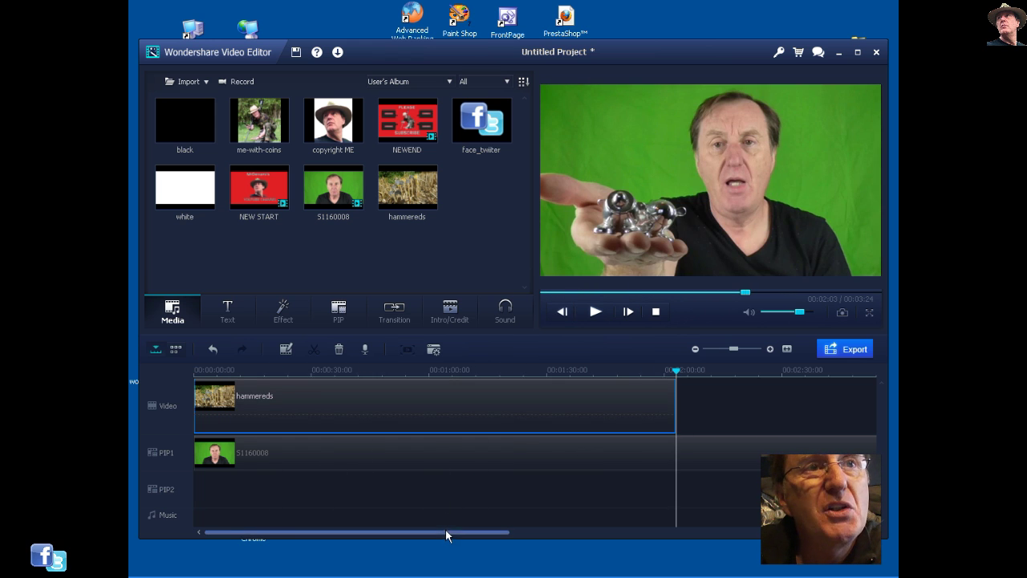
{"action": "left_click_drag", "start_coordinate": [445, 532], "coordinate": [542, 532]}
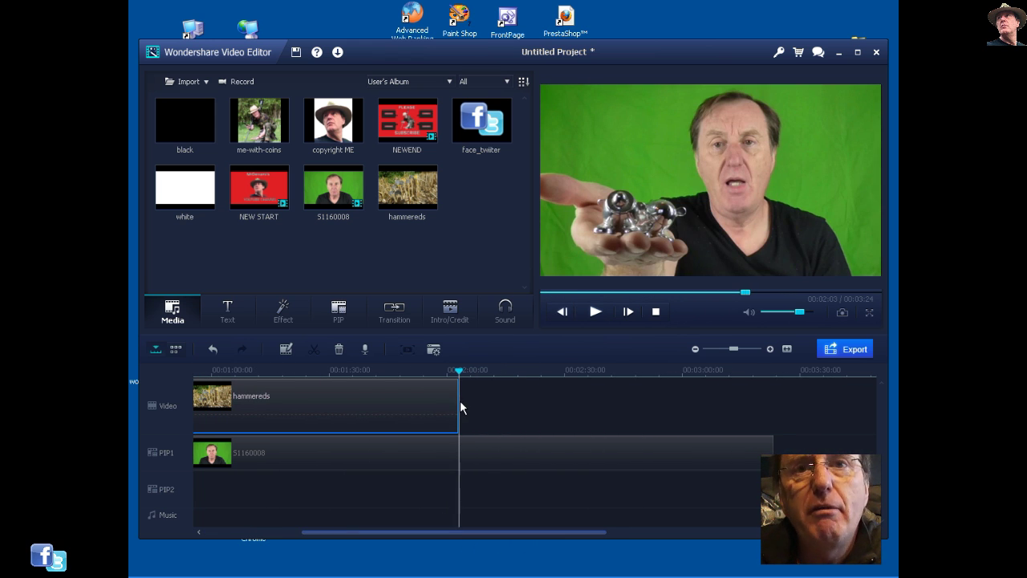
{"action": "left_click_drag", "start_coordinate": [458, 401], "coordinate": [774, 440]}
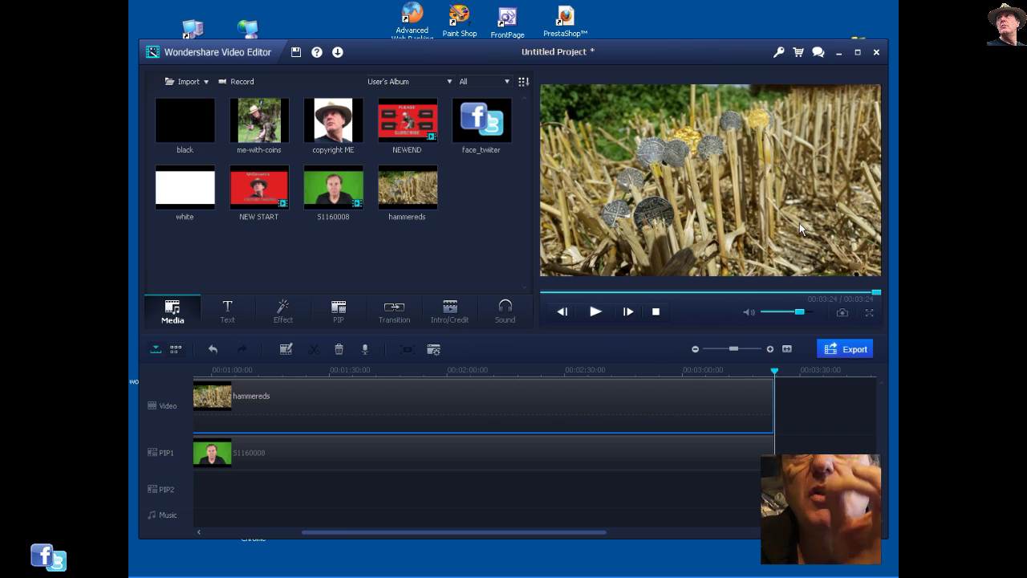
{"action": "left_click", "coordinate": [655, 312]}
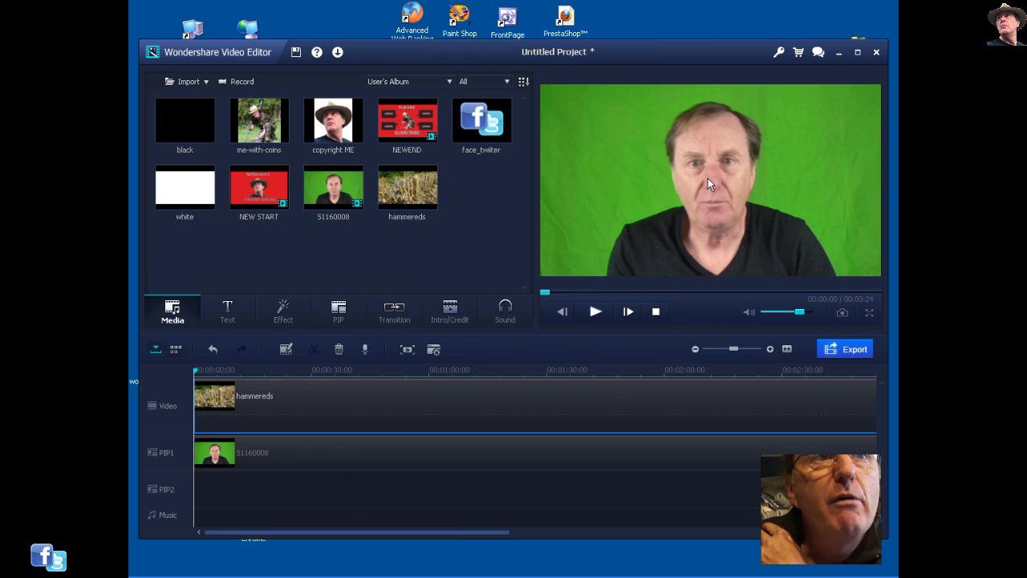
{"action": "left_click", "coordinate": [319, 449]}
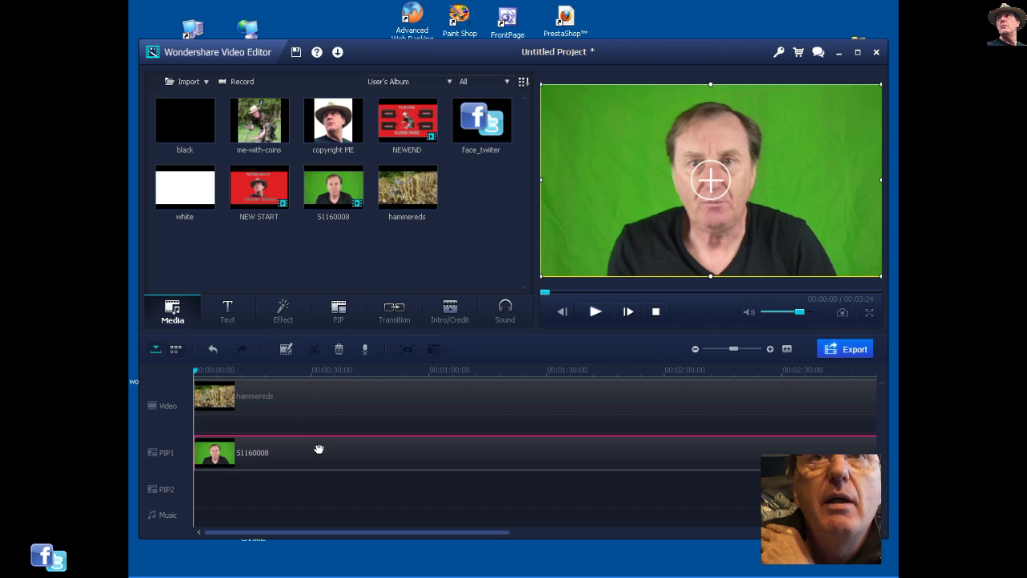
{"action": "left_click", "coordinate": [326, 403]}
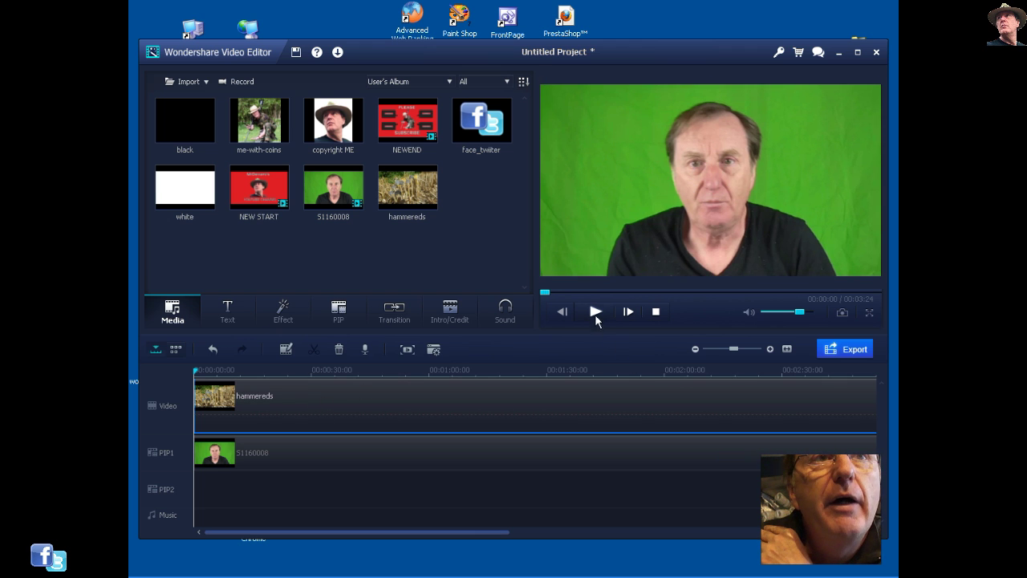
{"action": "left_click", "coordinate": [595, 312]}
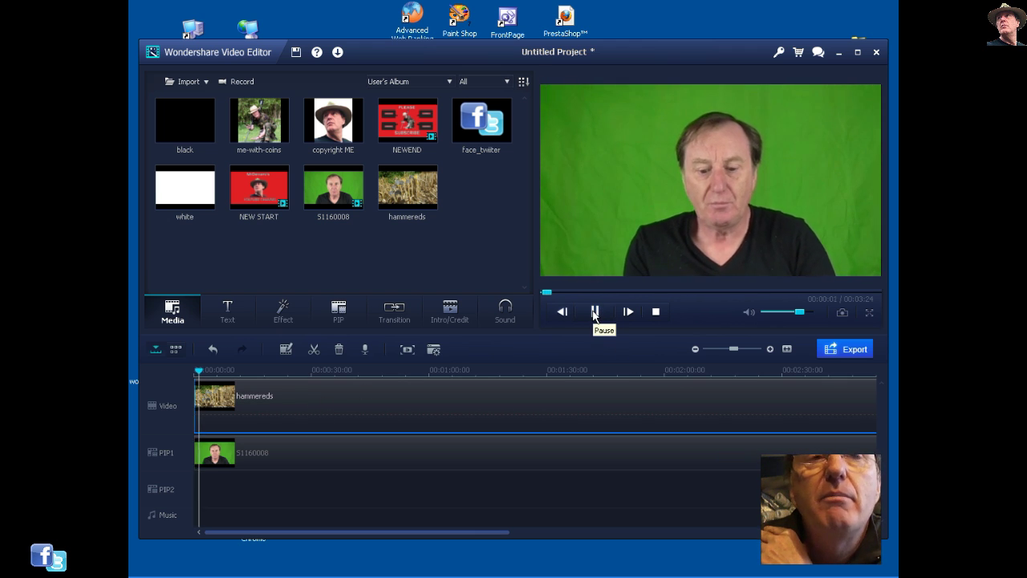
{"action": "left_click", "coordinate": [595, 313]}
{"action": "left_click", "coordinate": [313, 461]}
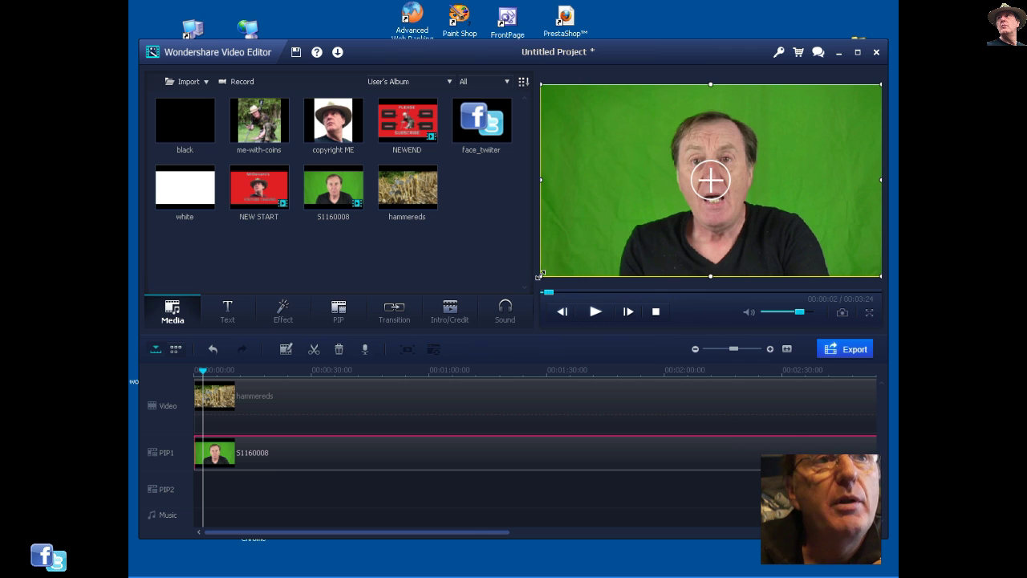
{"action": "left_click_drag", "start_coordinate": [540, 276], "coordinate": [666, 204]}
{"action": "left_click_drag", "start_coordinate": [746, 153], "coordinate": [680, 210]}
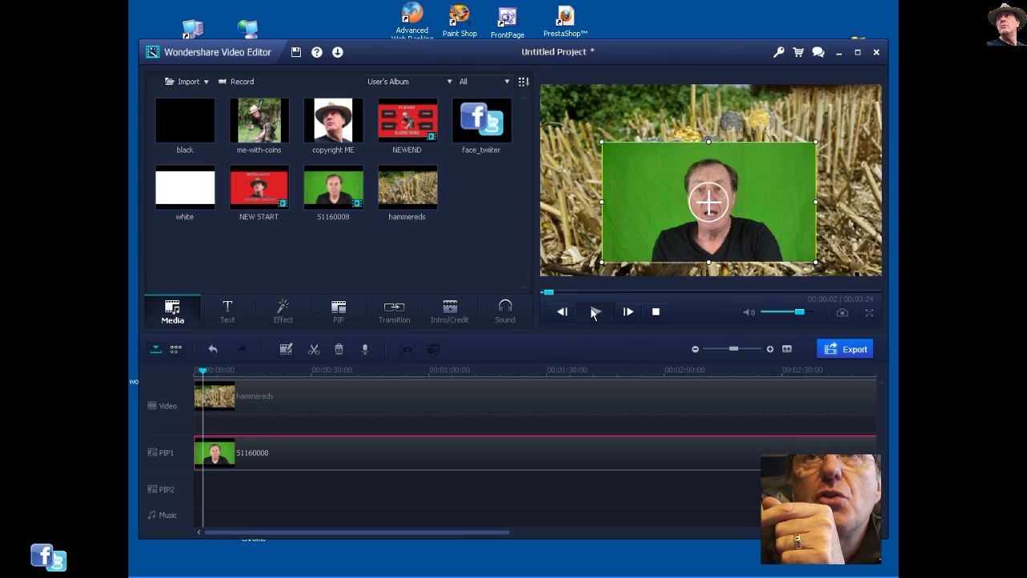
{"action": "left_click", "coordinate": [593, 311]}
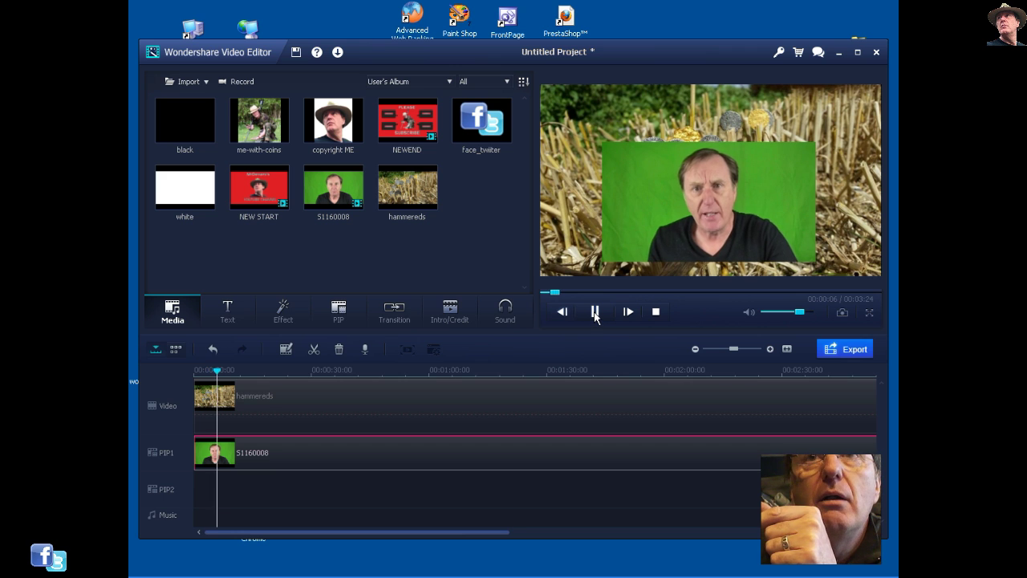
{"action": "left_click", "coordinate": [595, 313]}
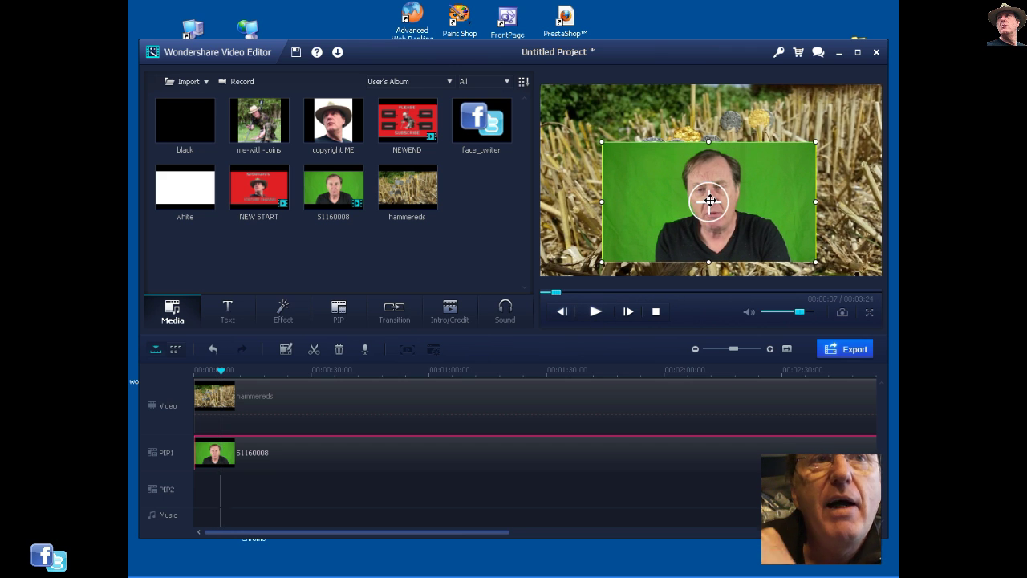
{"action": "key", "text": "Delete"}
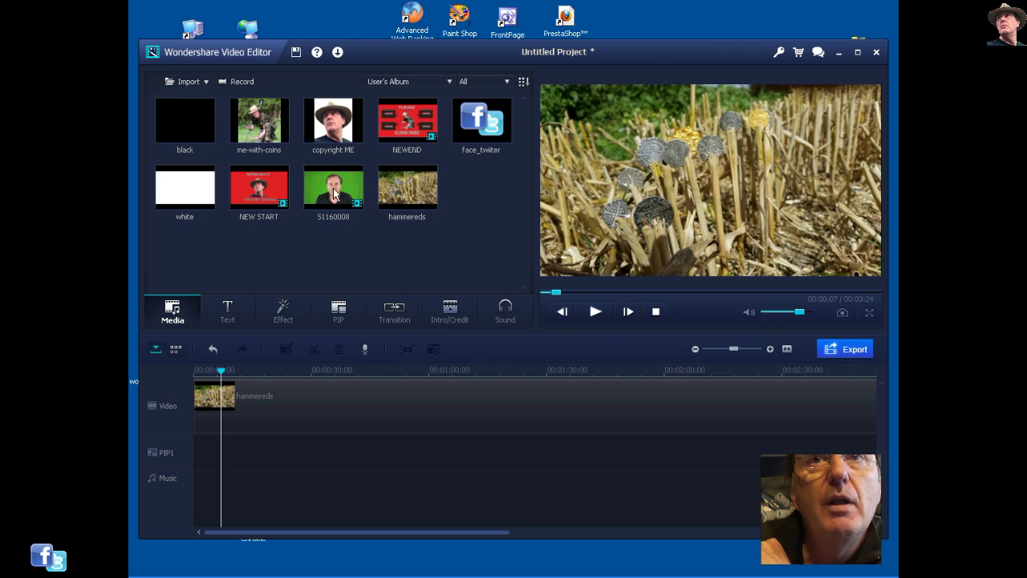
{"action": "left_click_drag", "start_coordinate": [333, 188], "coordinate": [197, 448]}
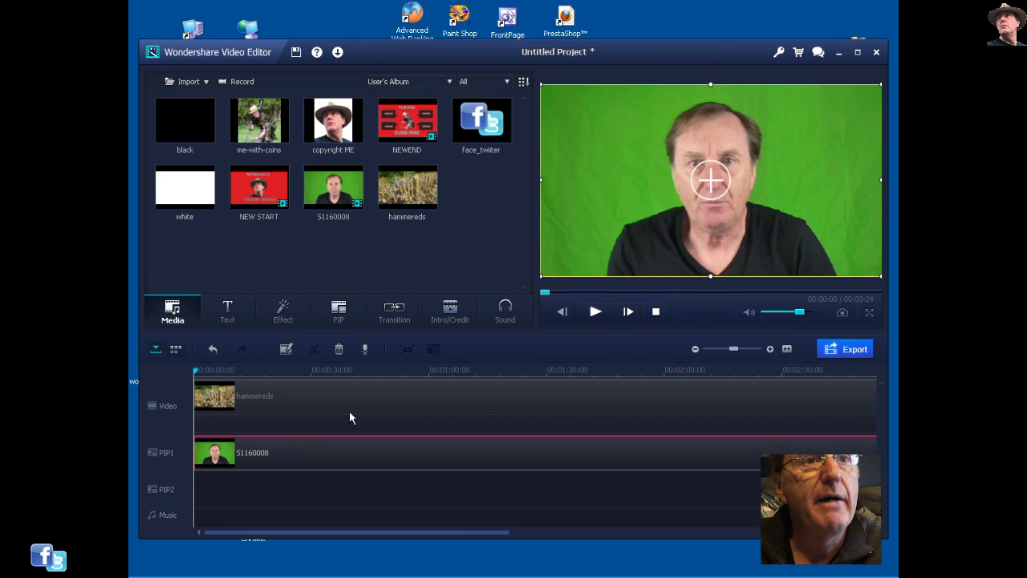
Step: Chroma-key the PIP1 presenter clip: make it transparent, eyedrop the green, intensity 32
{"action": "right_click", "coordinate": [270, 451]}
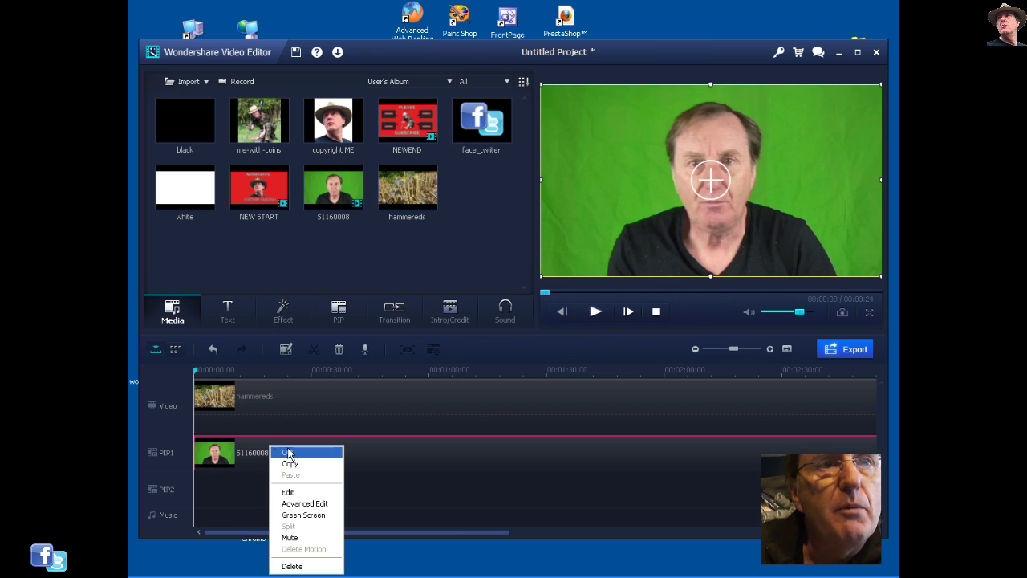
{"action": "left_click", "coordinate": [308, 517]}
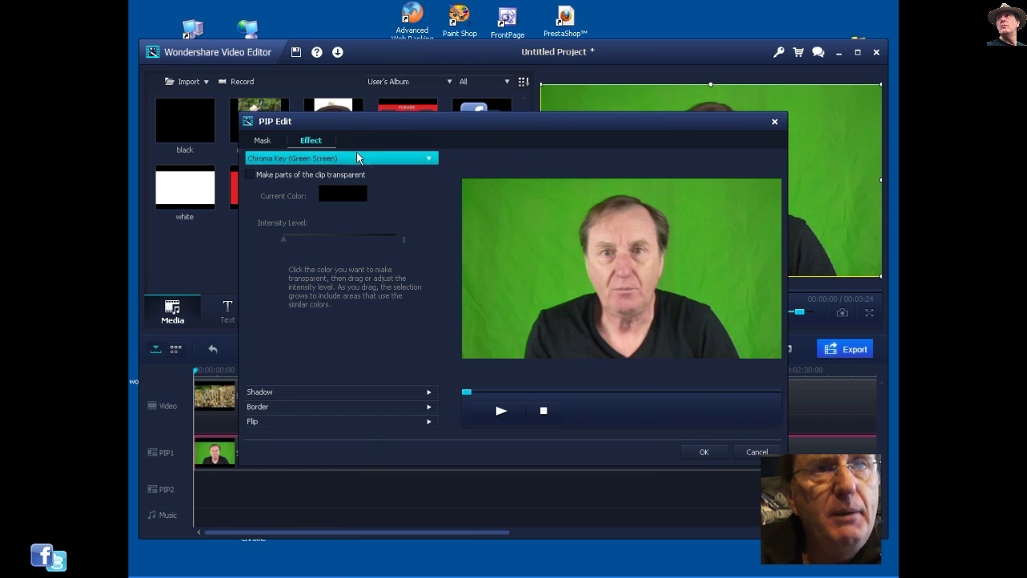
{"action": "left_click", "coordinate": [262, 141]}
{"action": "left_click", "coordinate": [311, 141]}
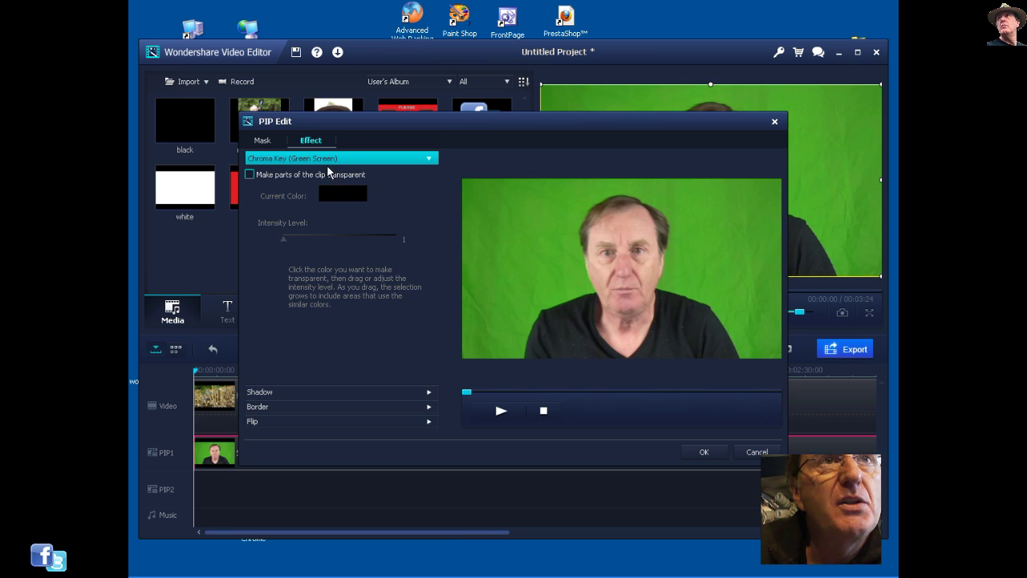
{"action": "left_click", "coordinate": [250, 175]}
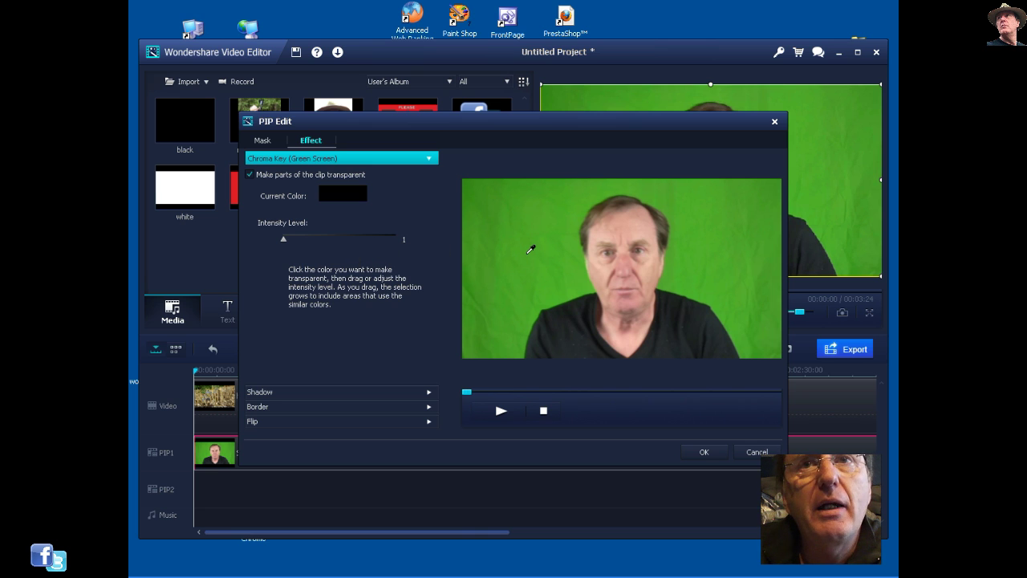
{"action": "left_click", "coordinate": [531, 249]}
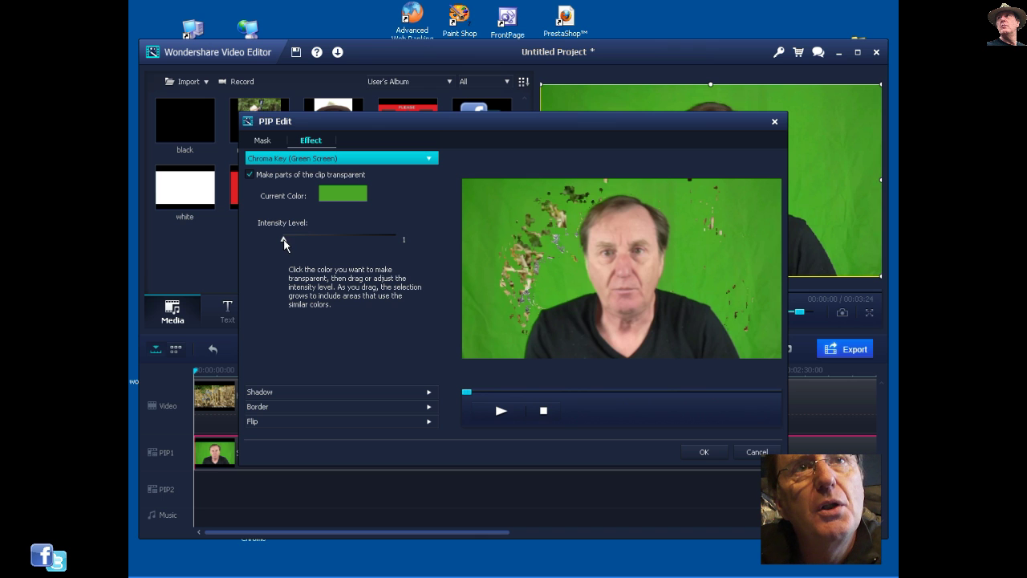
{"action": "left_click_drag", "start_coordinate": [284, 239], "coordinate": [318, 240]}
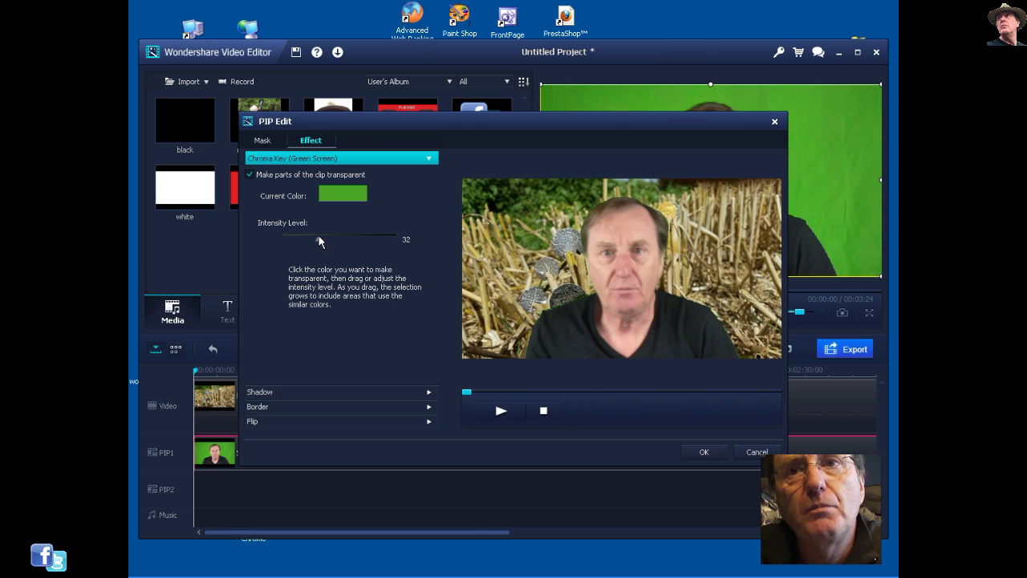
{"action": "left_click", "coordinate": [705, 451]}
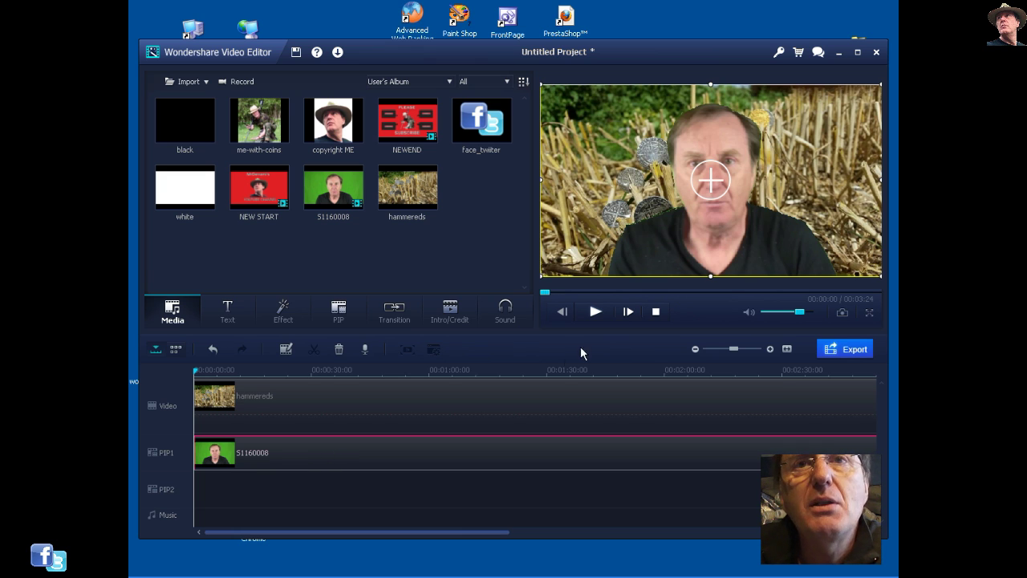
Step: Play the keyed composite over the coins-in-stubble background, pause, and rewind to the start
{"action": "left_click", "coordinate": [595, 312]}
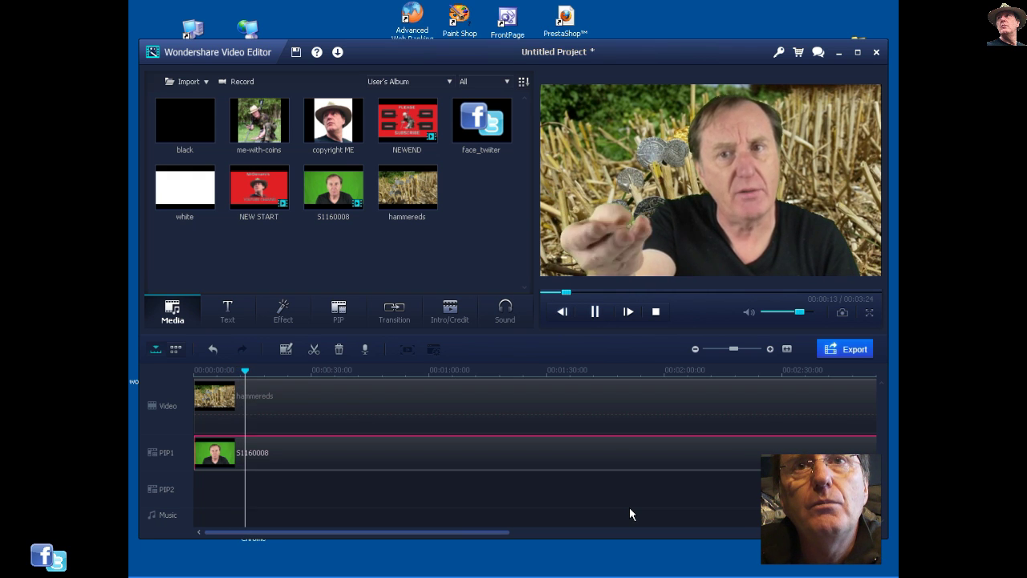
{"action": "left_click", "coordinate": [596, 313]}
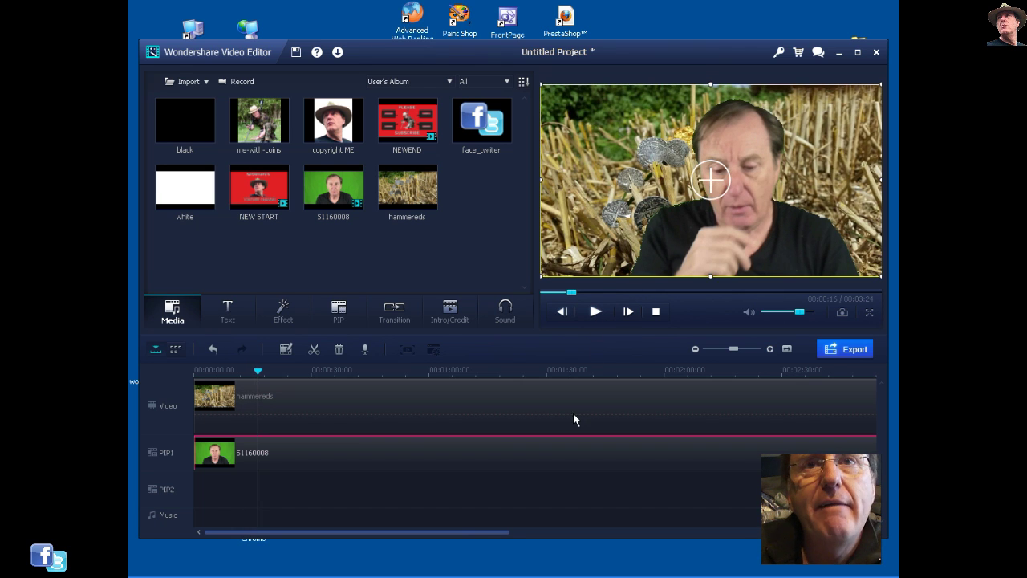
{"action": "left_click_drag", "start_coordinate": [566, 294], "coordinate": [541, 297]}
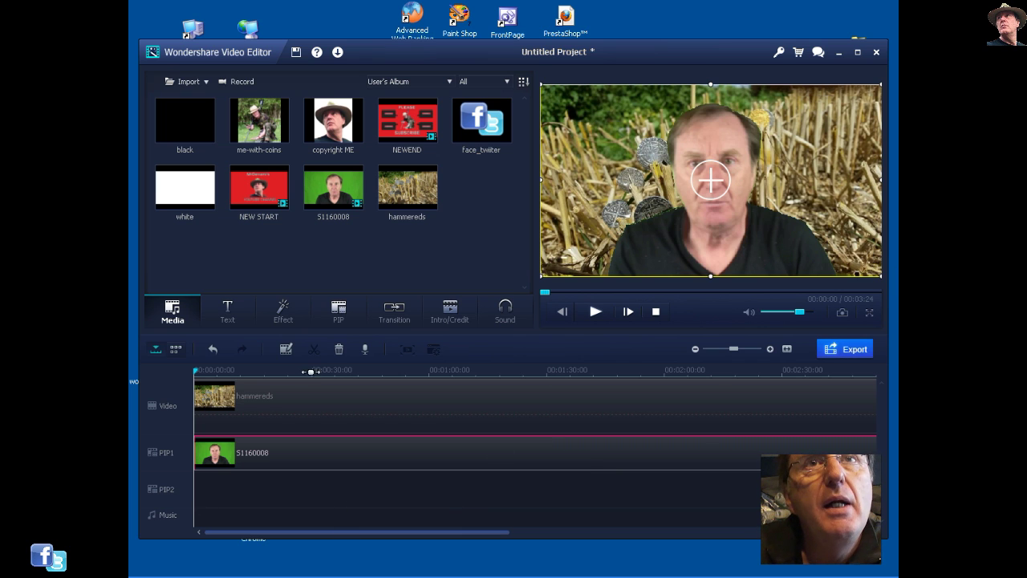
Step: Add the copyright ME hat image to the PIP2 track as an overlay
{"action": "left_click", "coordinate": [330, 120]}
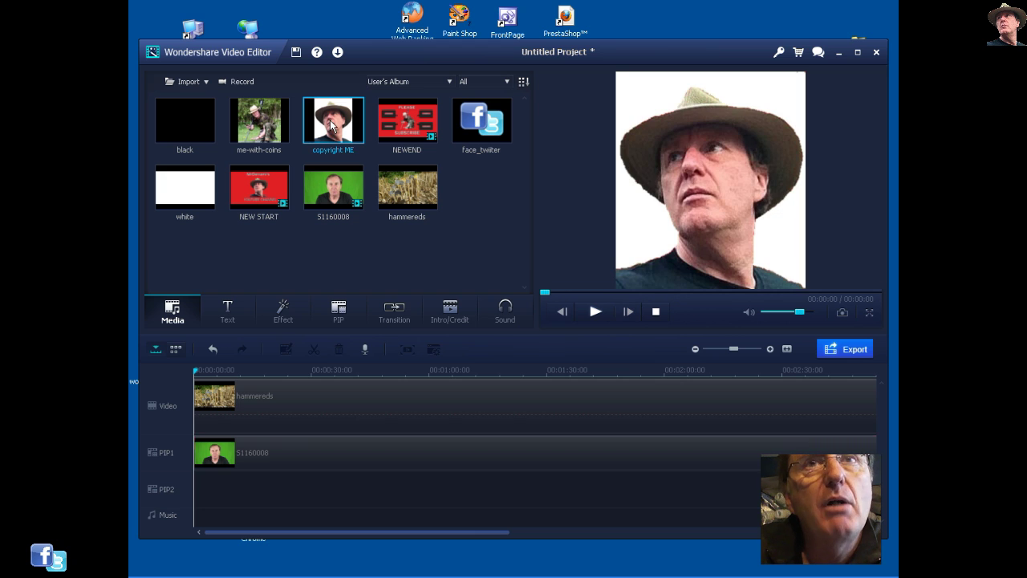
{"action": "left_click_drag", "start_coordinate": [330, 120], "coordinate": [202, 492]}
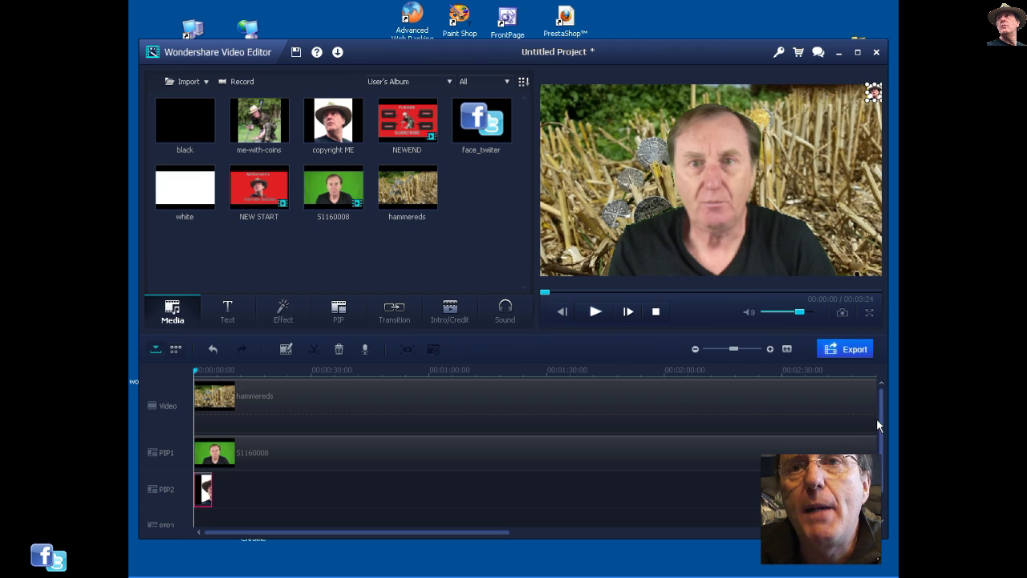
Step: Place the face_twitter logo on PIP3 and shrink it into the preview's bottom-left corner
{"action": "scroll", "coordinate": [881, 417], "scroll_direction": "down", "scroll_amount": 1}
{"action": "left_click_drag", "start_coordinate": [490, 132], "coordinate": [191, 489]}
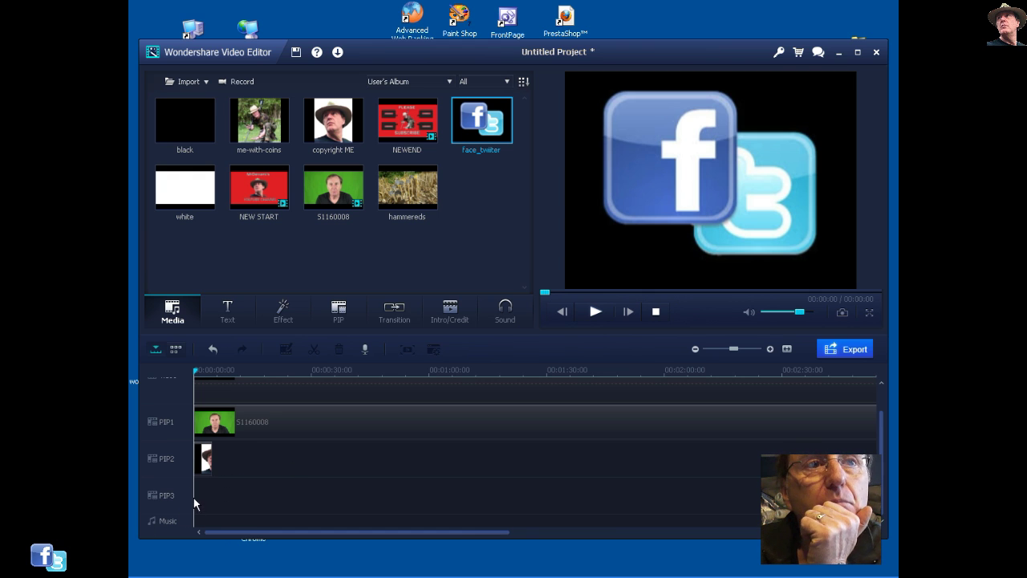
{"action": "left_click_drag", "start_coordinate": [450, 139], "coordinate": [207, 491]}
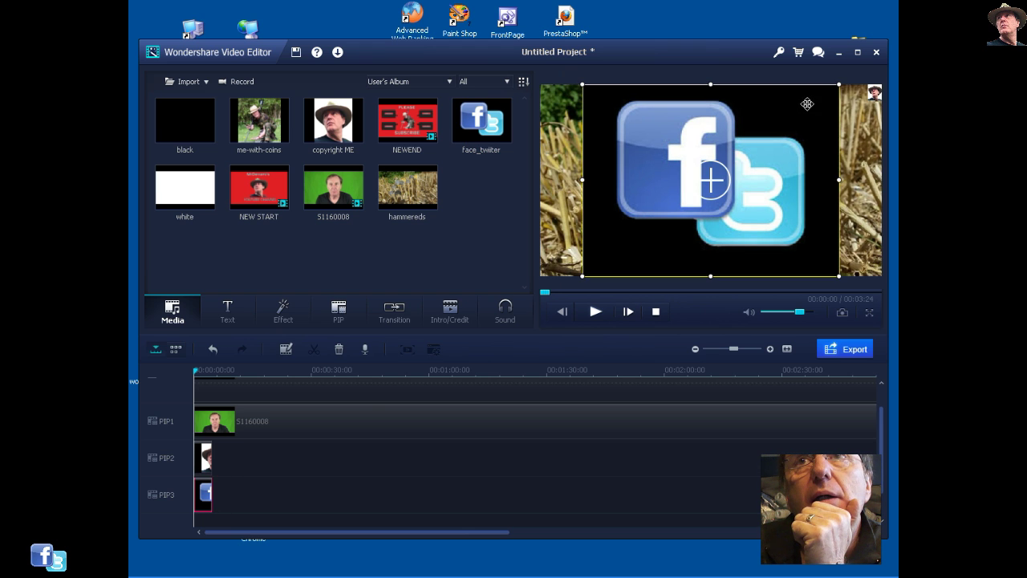
{"action": "left_click_drag", "start_coordinate": [839, 83], "coordinate": [558, 274]}
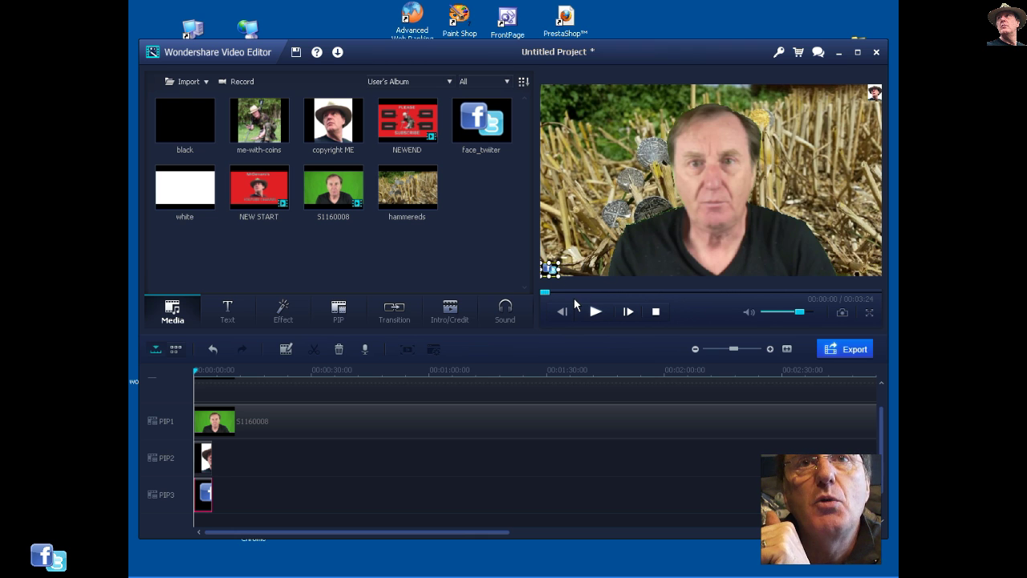
Step: Key out the hat image's white background using transparency and the eyedropper
{"action": "right_click", "coordinate": [202, 462]}
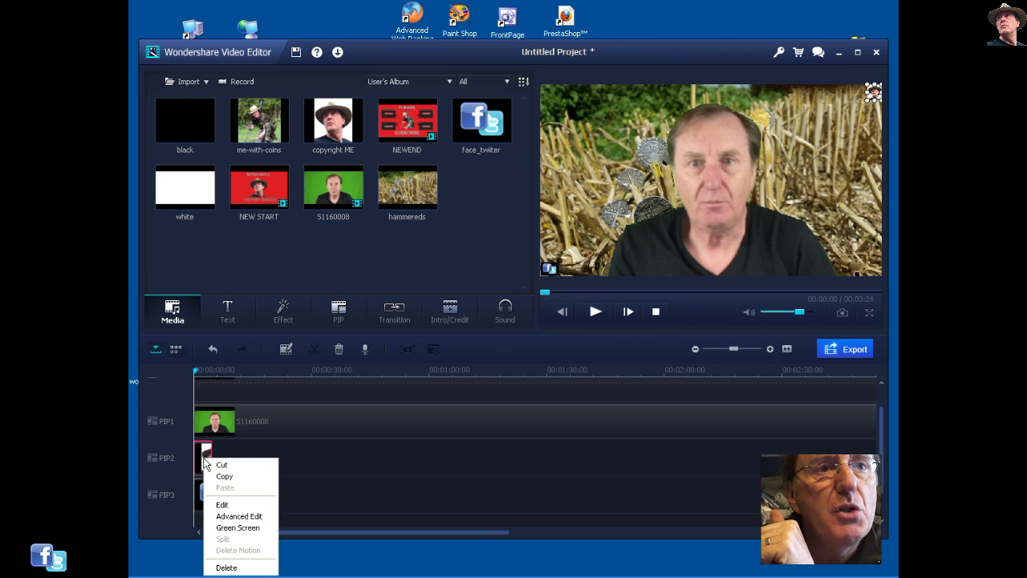
{"action": "left_click", "coordinate": [237, 523]}
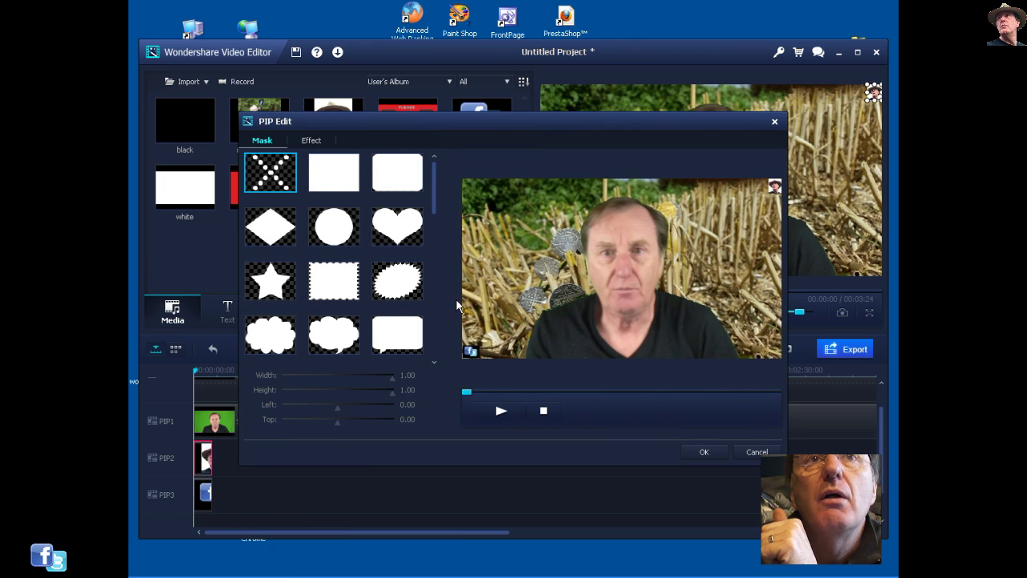
{"action": "left_click", "coordinate": [310, 140]}
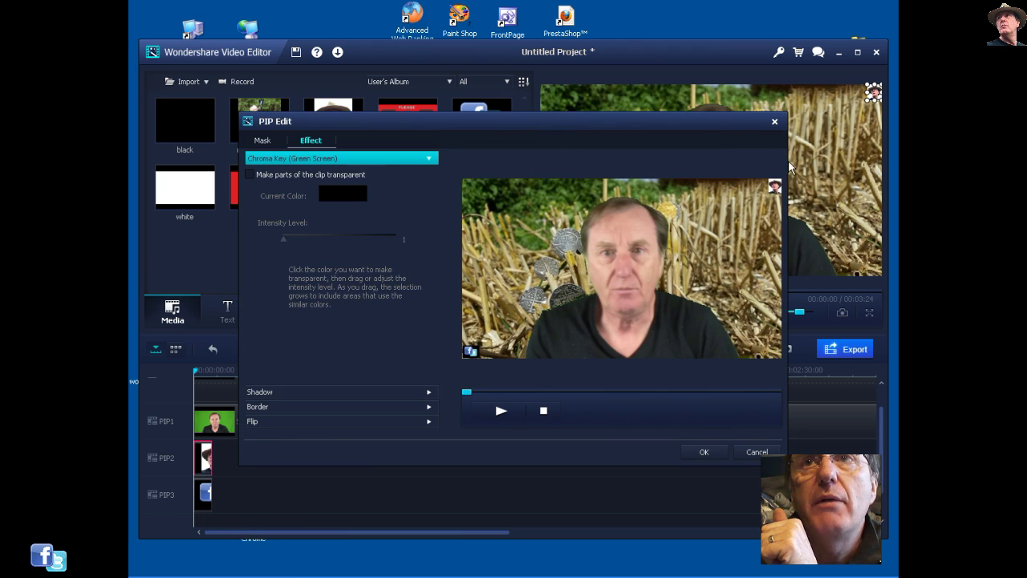
{"action": "left_click", "coordinate": [291, 180]}
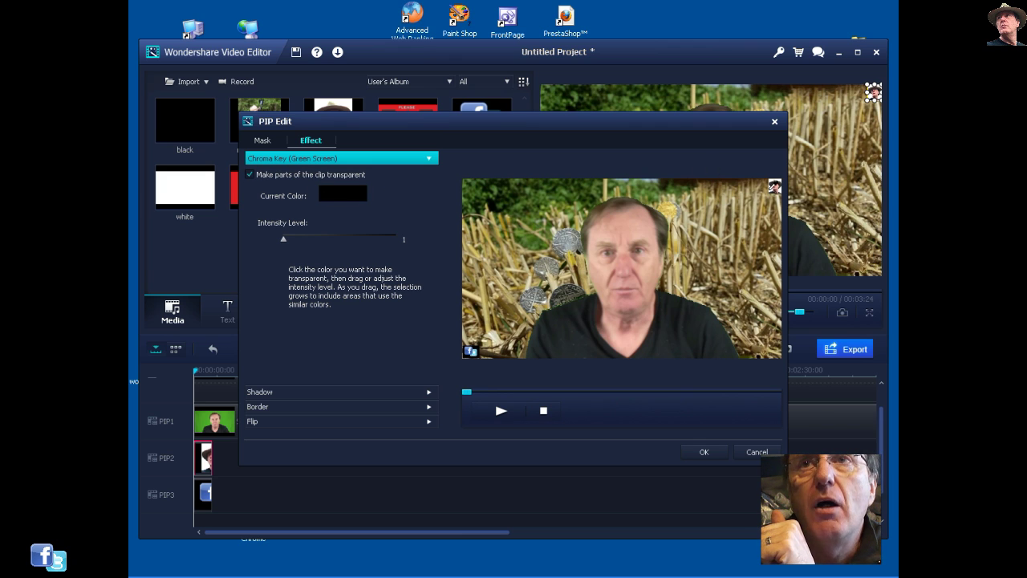
{"action": "left_click", "coordinate": [774, 186]}
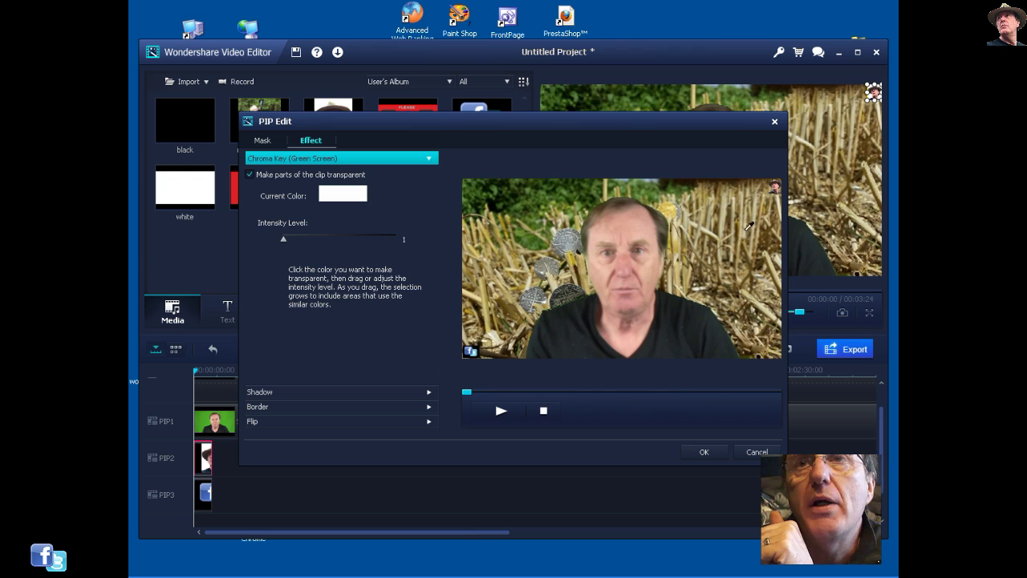
{"action": "left_click", "coordinate": [702, 453]}
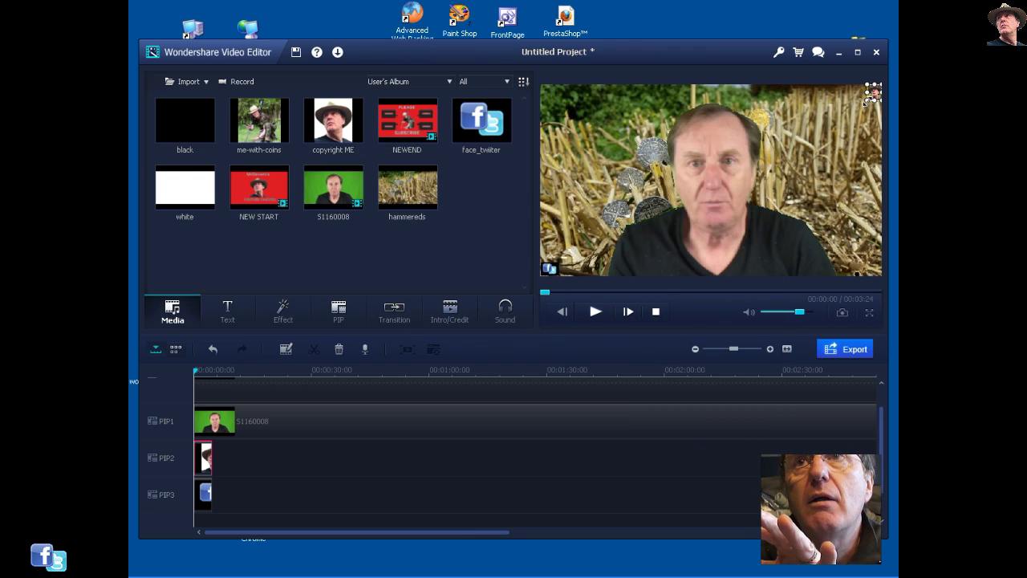
Step: Resize the hat logo into a small inset in the preview's top-right corner
{"action": "left_click_drag", "start_coordinate": [853, 116], "coordinate": [695, 228]}
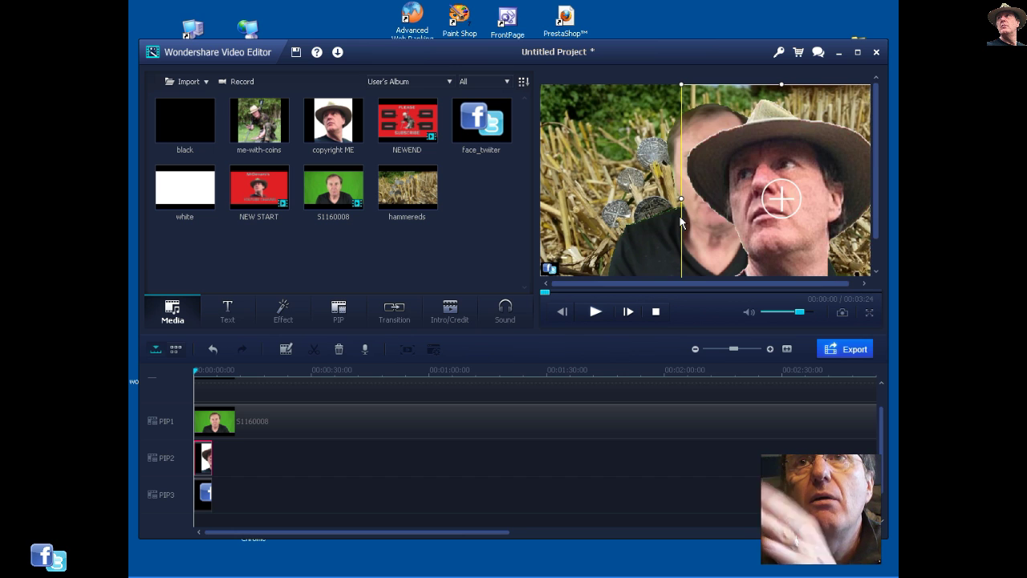
{"action": "left_click_drag", "start_coordinate": [681, 84], "coordinate": [795, 200]}
{"action": "left_click_drag", "start_coordinate": [831, 233], "coordinate": [813, 138]}
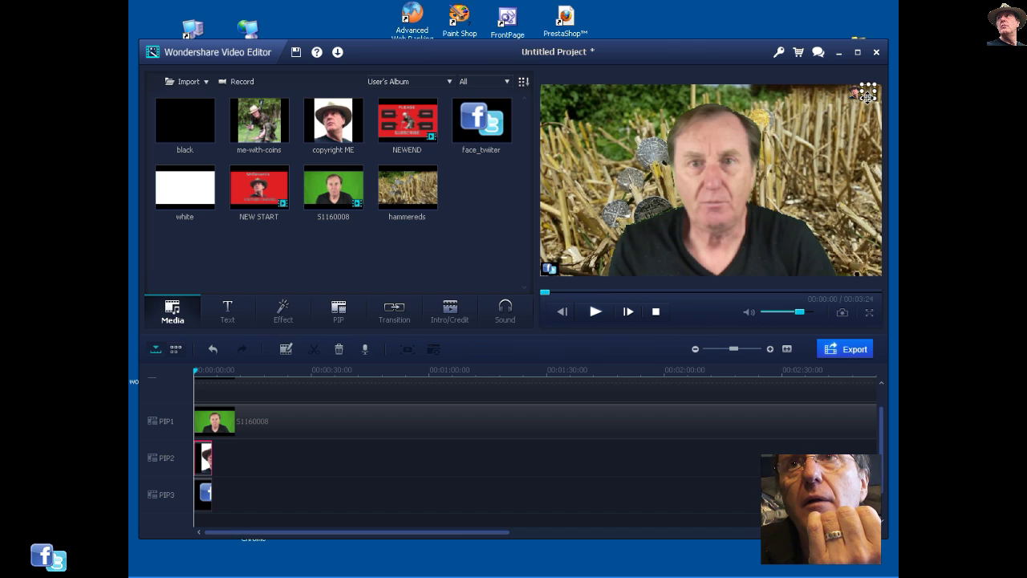
{"action": "left_click", "coordinate": [776, 192]}
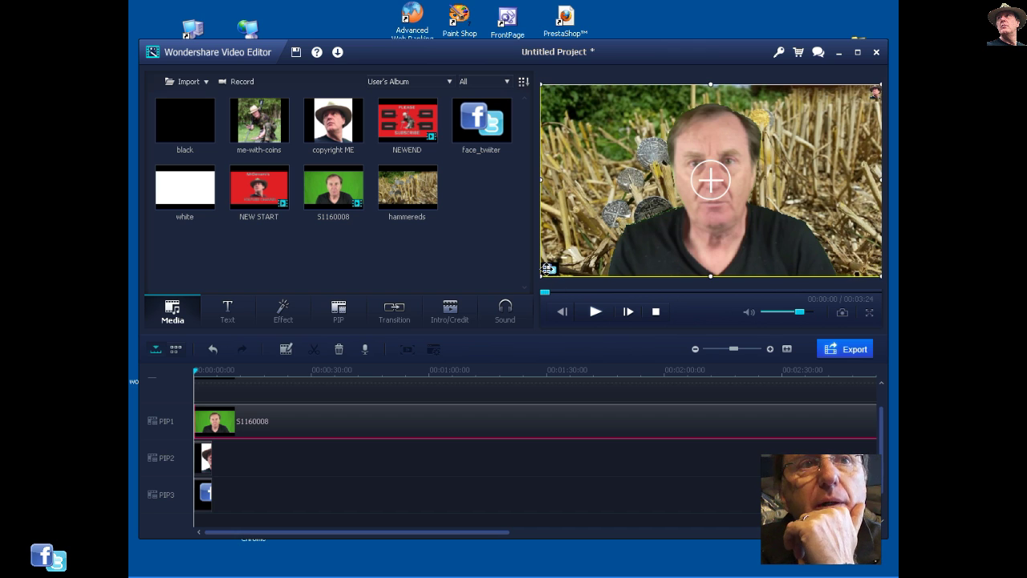
Step: Turn on transparency for the PIP3 Facebook/Twitter logo to drop its black background
{"action": "right_click", "coordinate": [204, 487]}
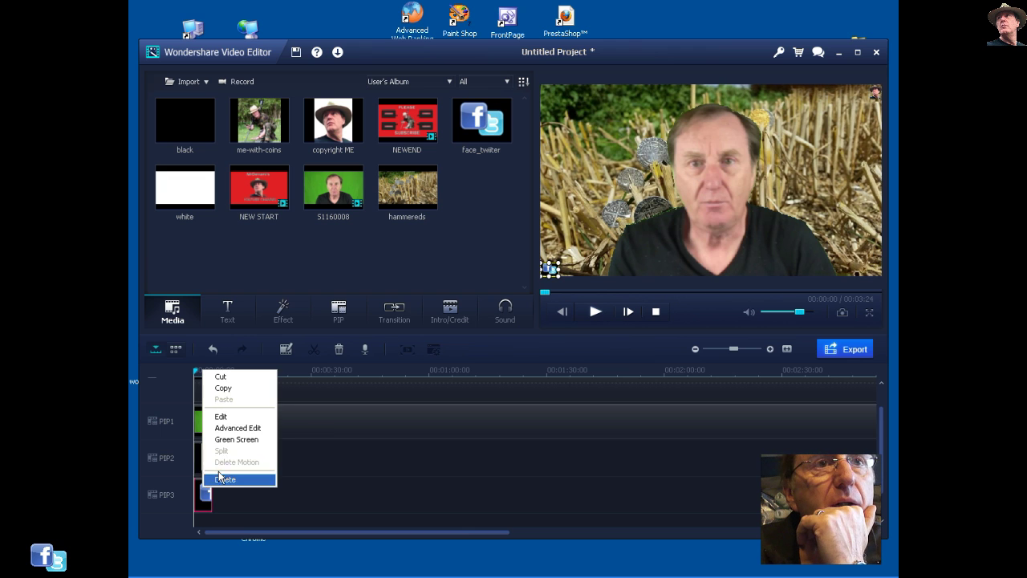
{"action": "left_click", "coordinate": [240, 419]}
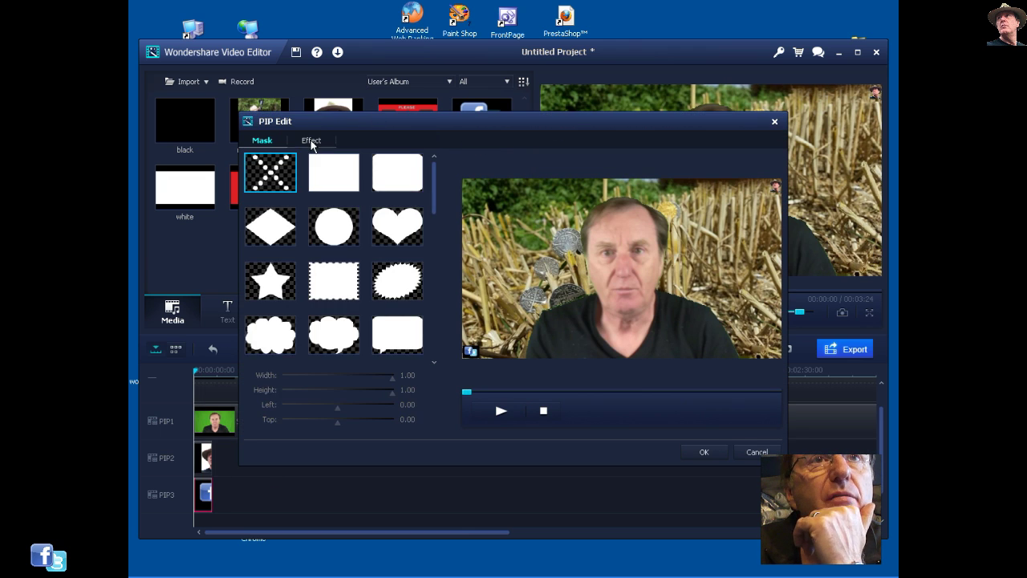
{"action": "left_click", "coordinate": [310, 140]}
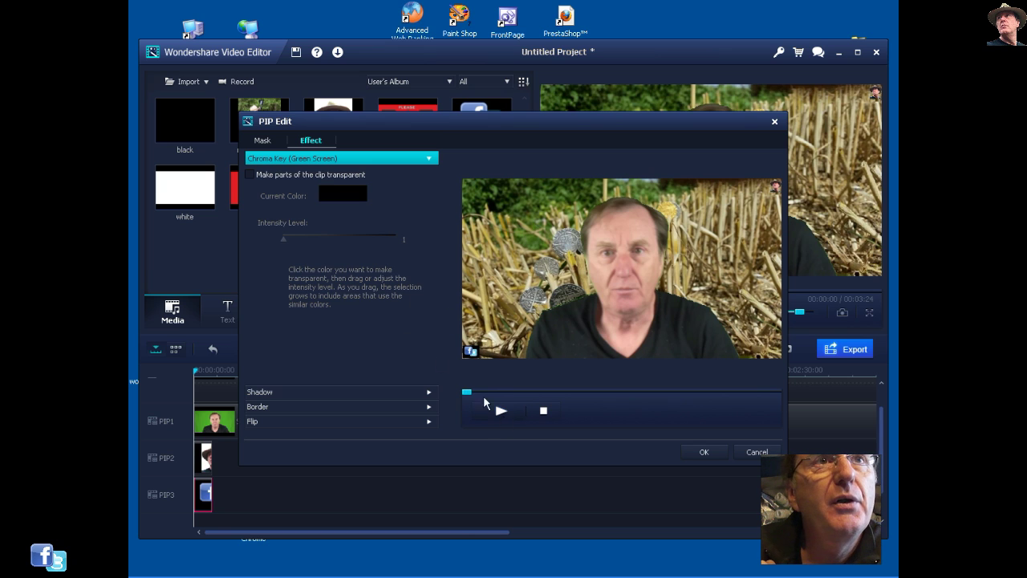
{"action": "left_click", "coordinate": [250, 173]}
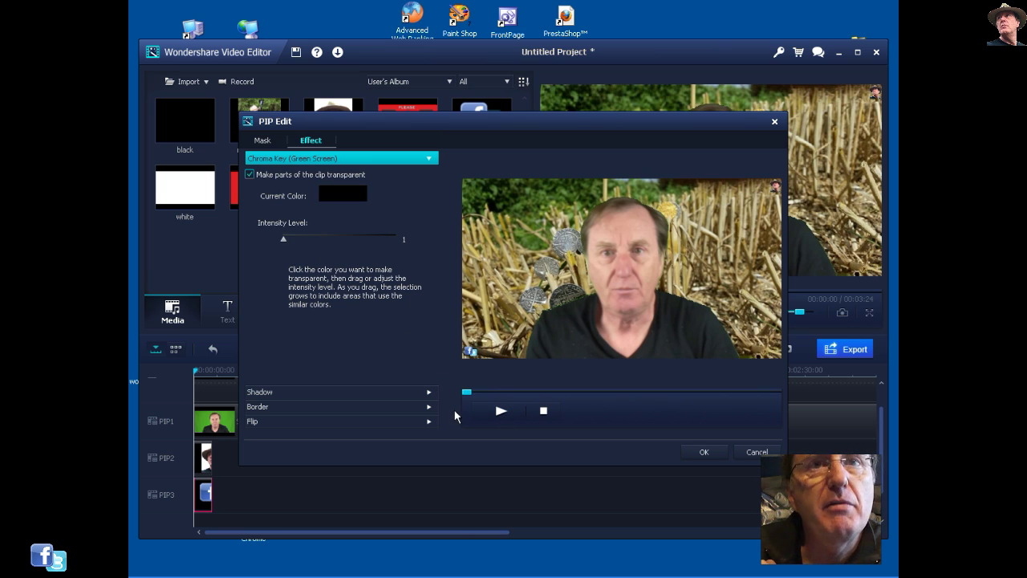
{"action": "left_click", "coordinate": [705, 453]}
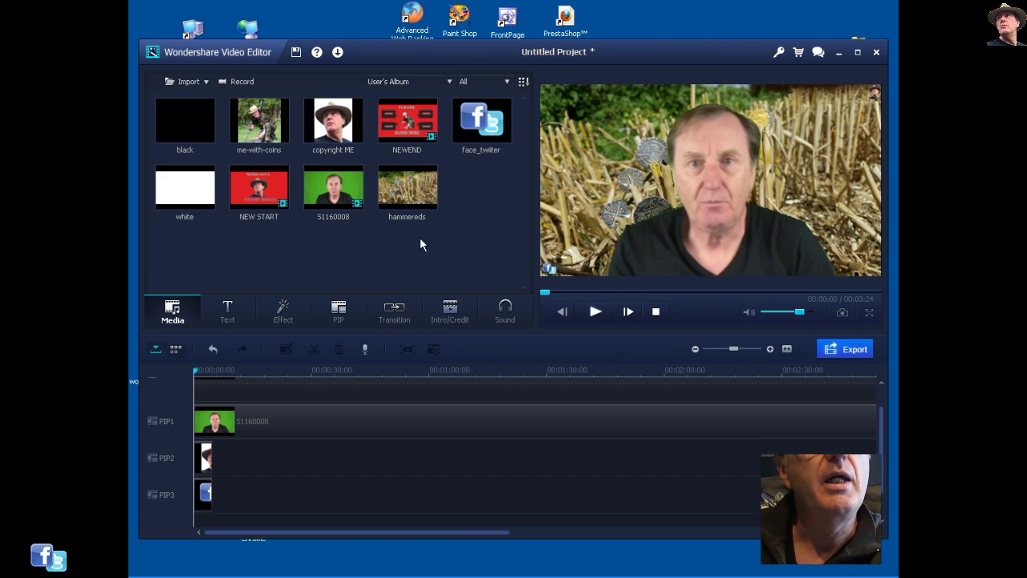
{"action": "right_click", "coordinate": [257, 428]}
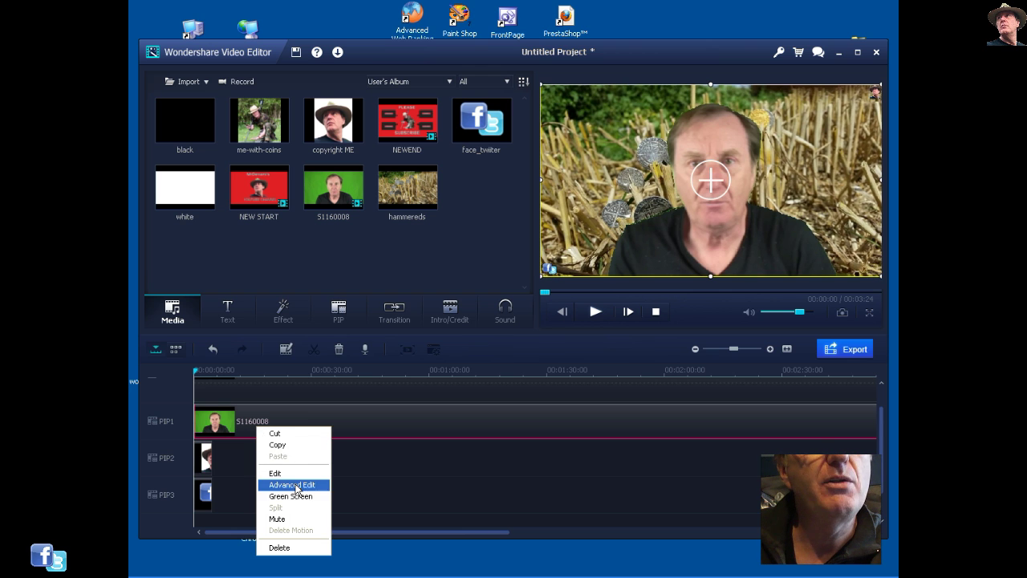
{"action": "left_click", "coordinate": [403, 485]}
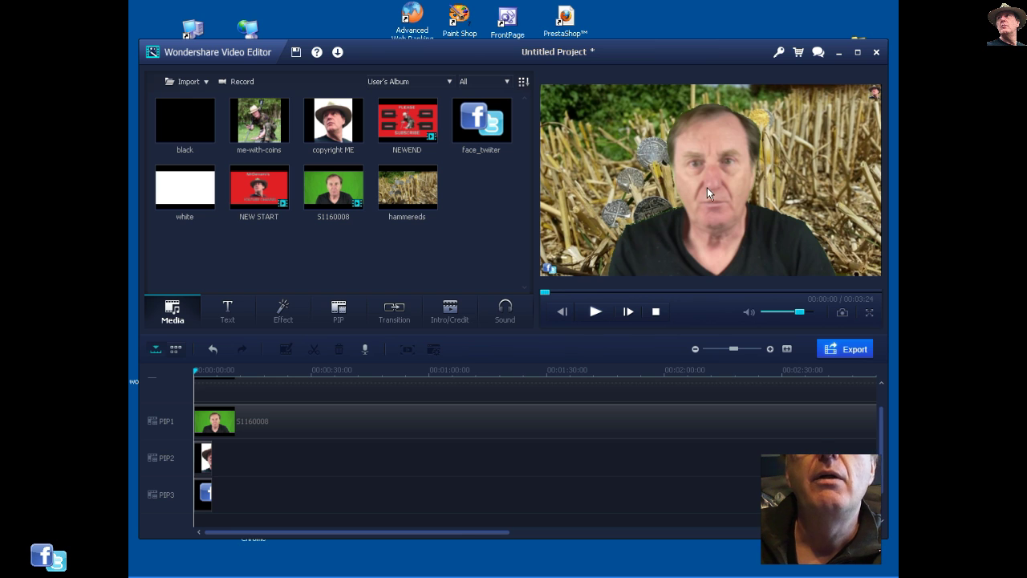
{"action": "left_click", "coordinate": [594, 312]}
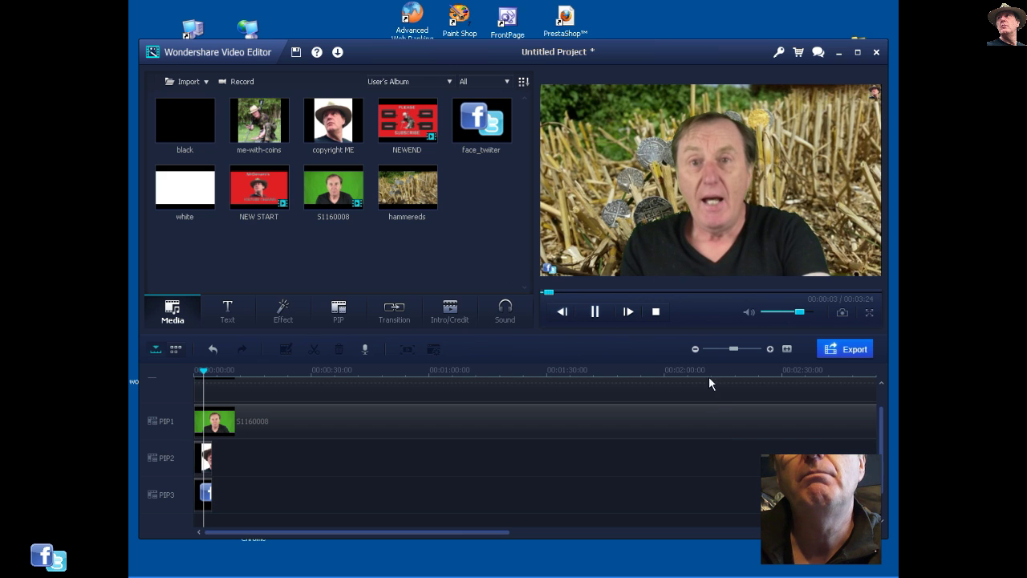
{"action": "left_click", "coordinate": [595, 312]}
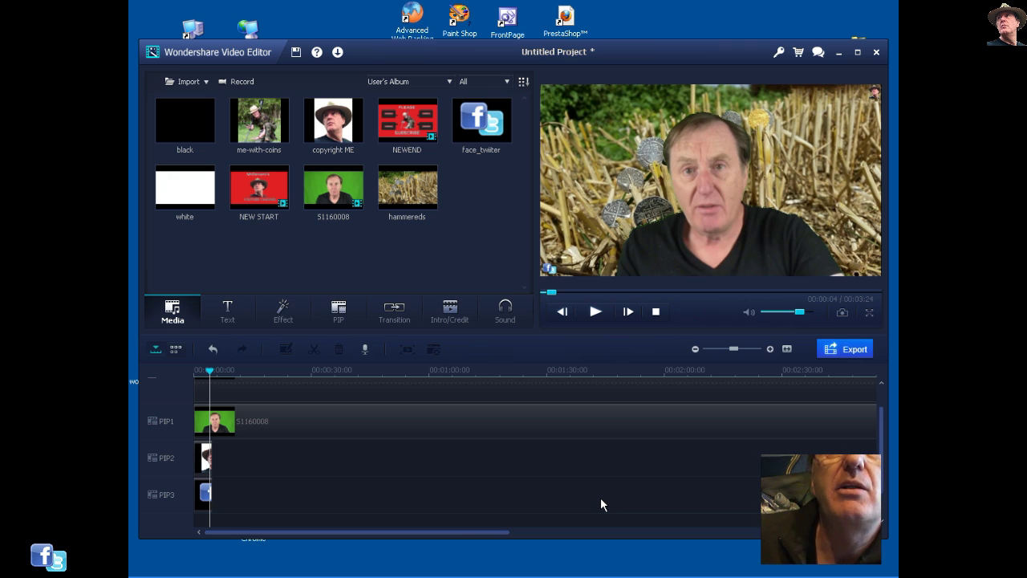